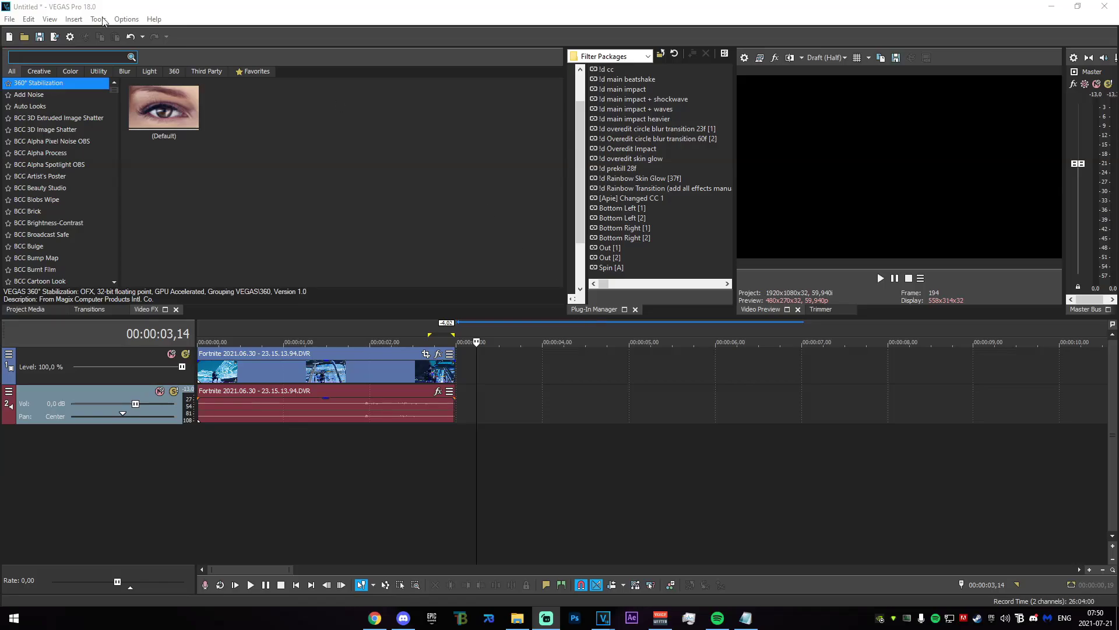
- Find the TwixtorPRO effect and apply its "91" preset to the Fortnite clip
click(56, 58)
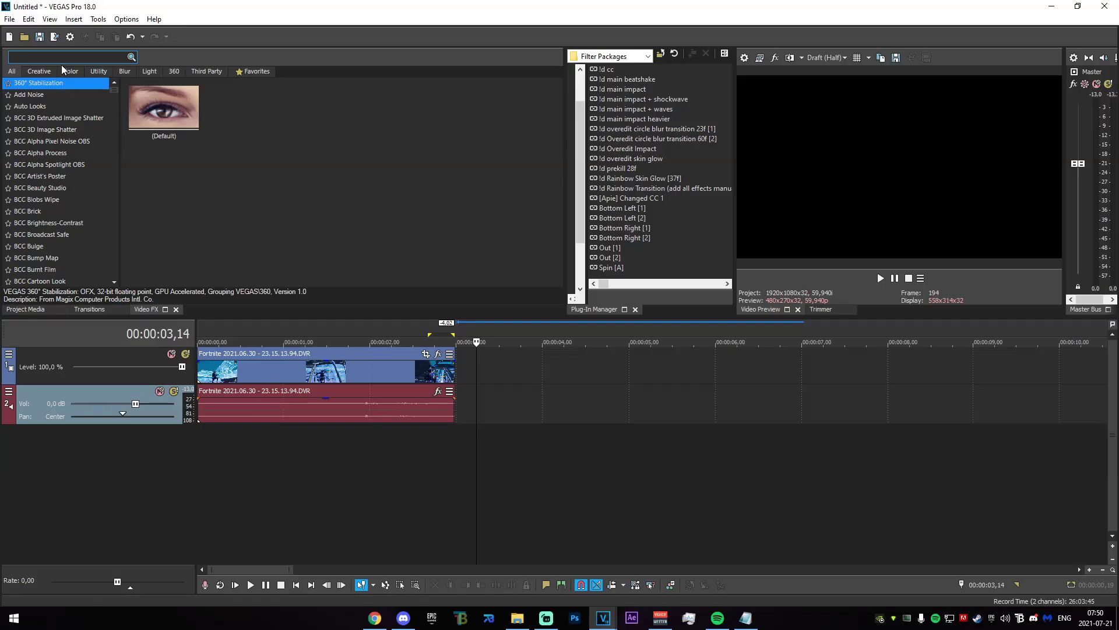
text(twixt)
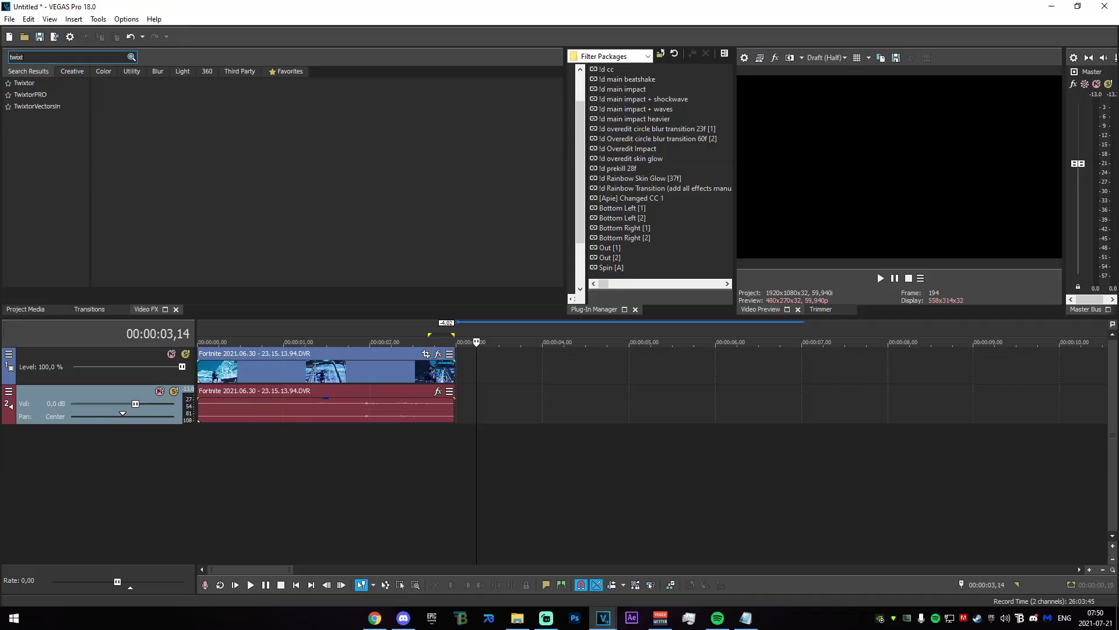
click(30, 95)
drag(288, 108, 313, 373)
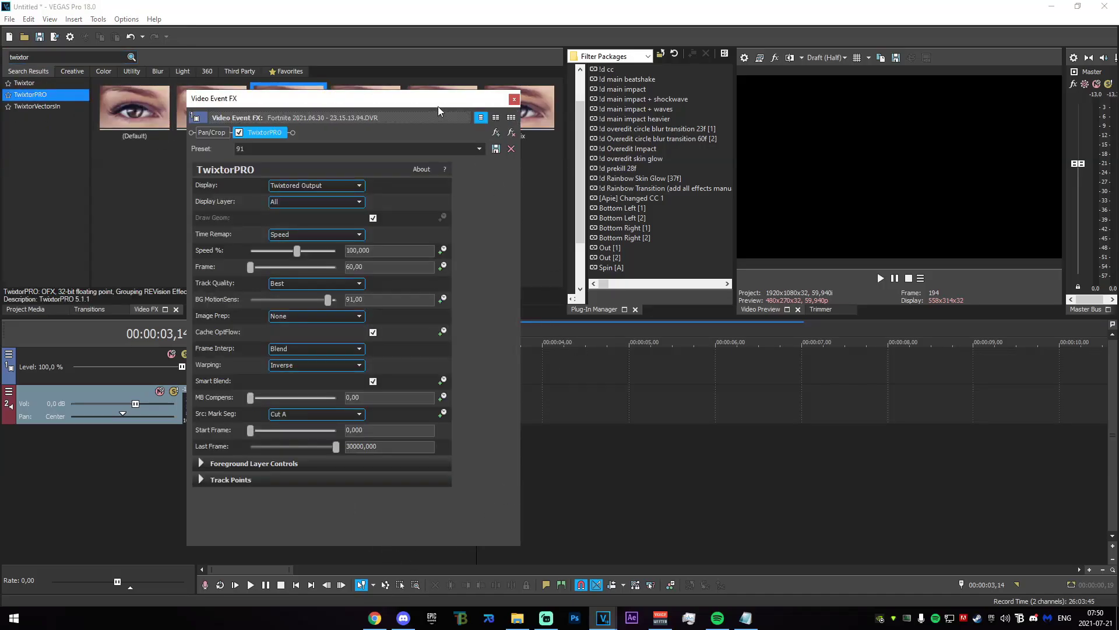
- Animate TwixtorPRO's Speed % from a 100 keyframe at 00:00:01,40 to a keyframe of 15 at 00:00:01,43
drag(438, 105, 964, 147)
drag(271, 455, 313, 456)
drag(825, 142, 611, 371)
drag(304, 454, 341, 458)
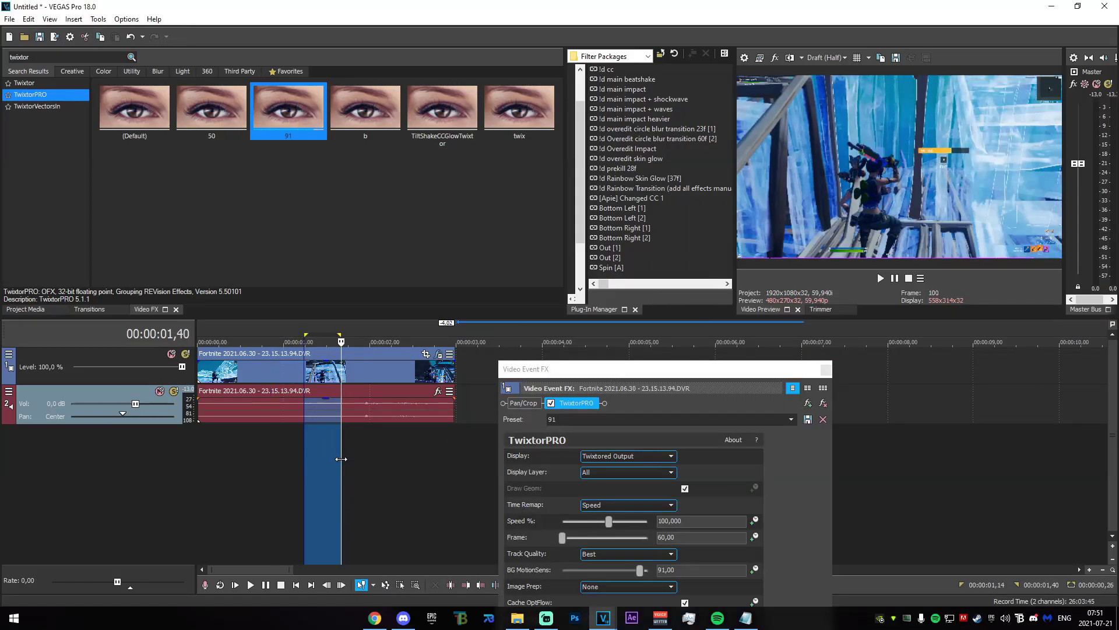
click(341, 458)
drag(597, 371, 333, 62)
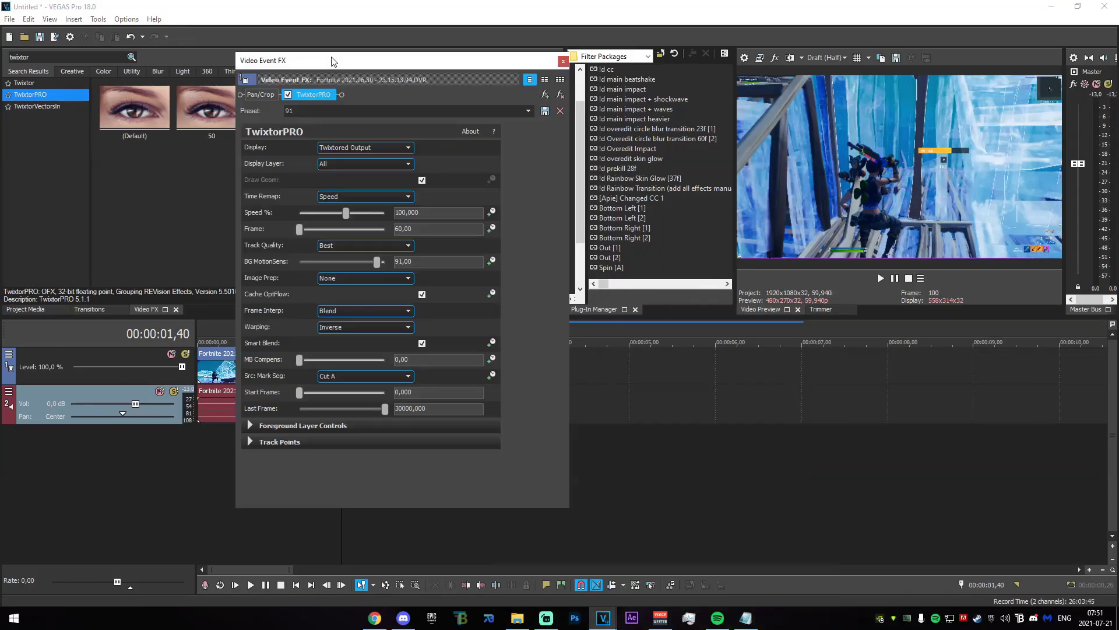
click(491, 211)
drag(428, 471, 497, 472)
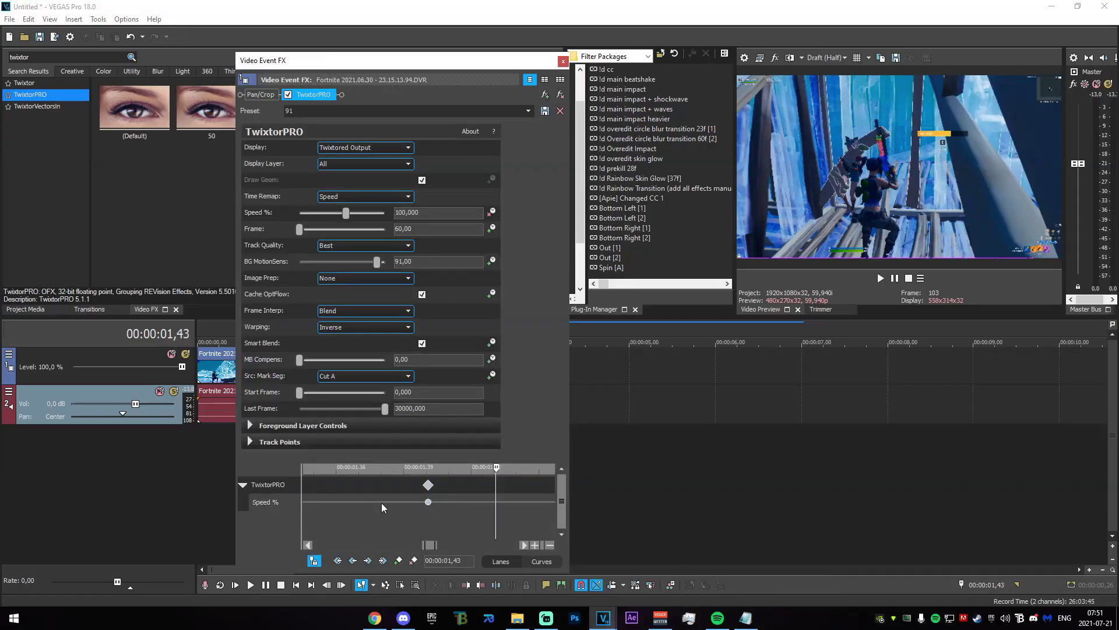
click(330, 221)
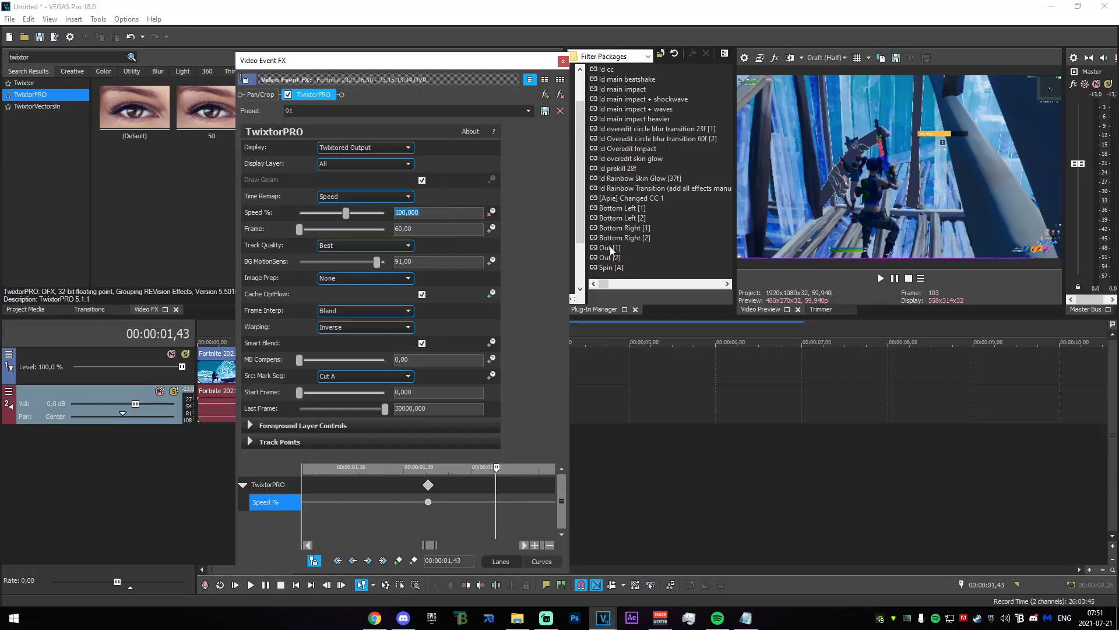
key(Return)
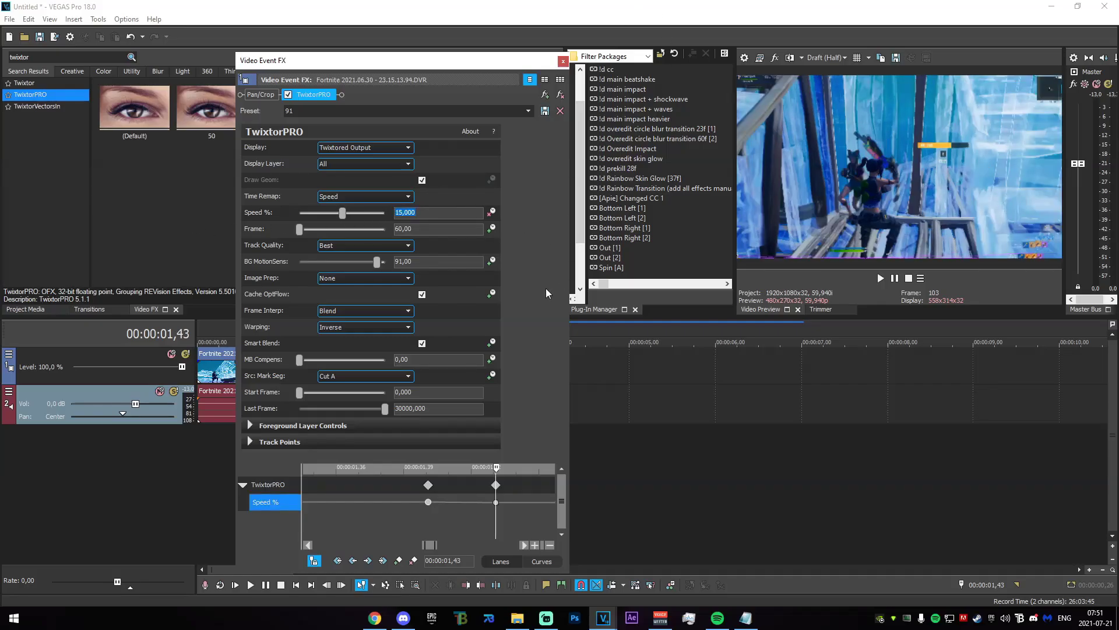
click(564, 61)
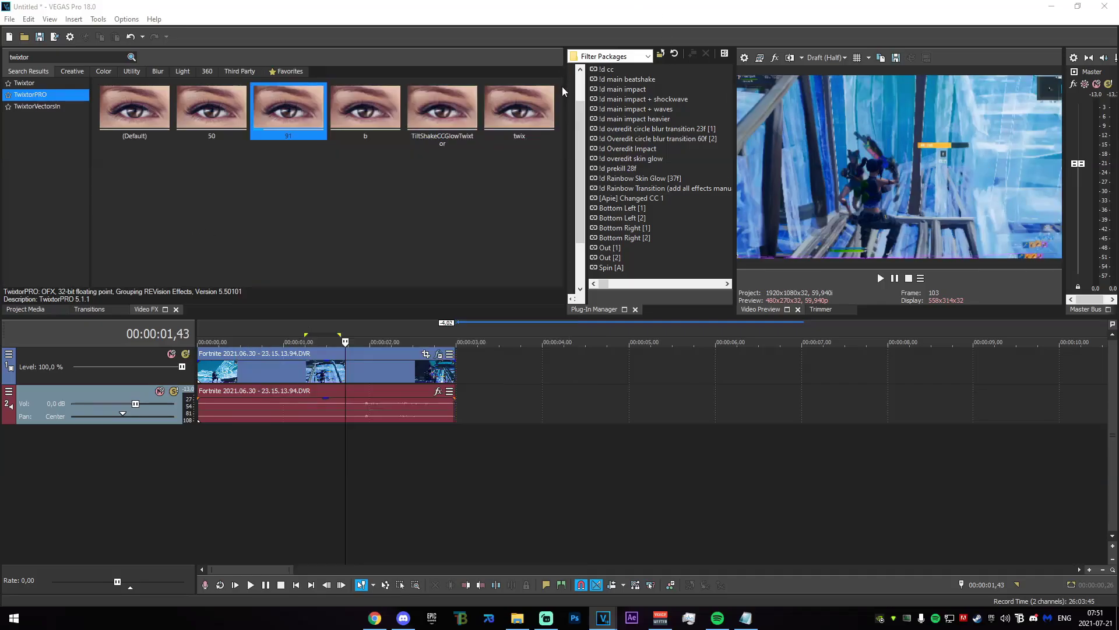
- Extend the end of the Fortnite clip by about 48 frames
click(367, 438)
drag(367, 438, 428, 436)
drag(454, 375, 523, 374)
- Add a TwixtorPRO keyframe holding the speed at 15 at 00:00:02,42 on the Fortnite clip
drag(426, 437, 432, 437)
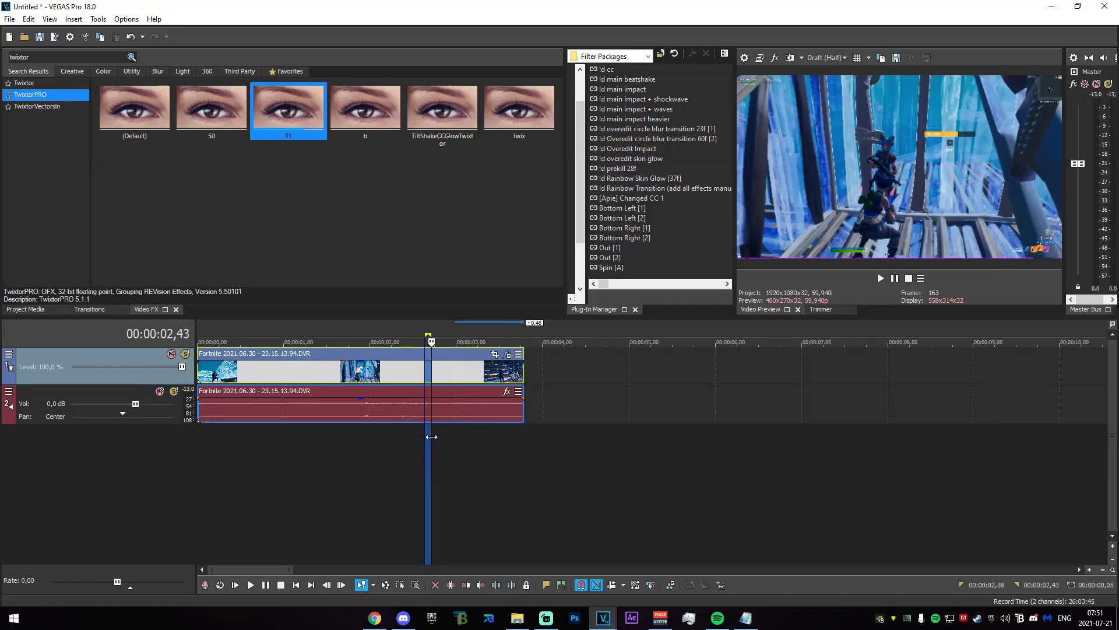
click(431, 436)
scroll(431, 436, up, 1)
click(671, 354)
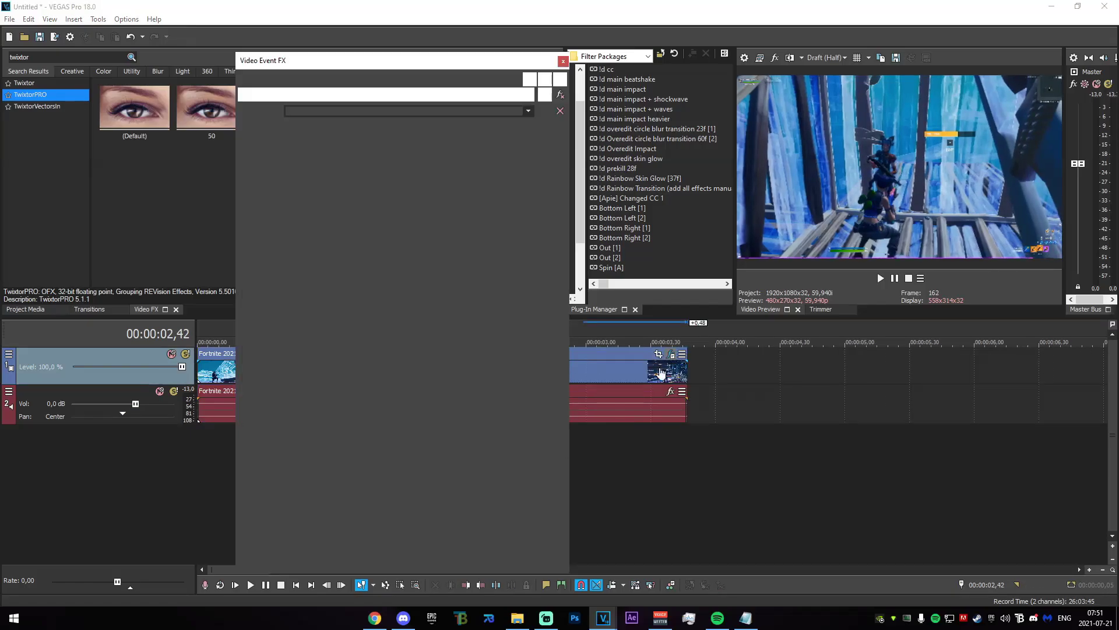
click(399, 560)
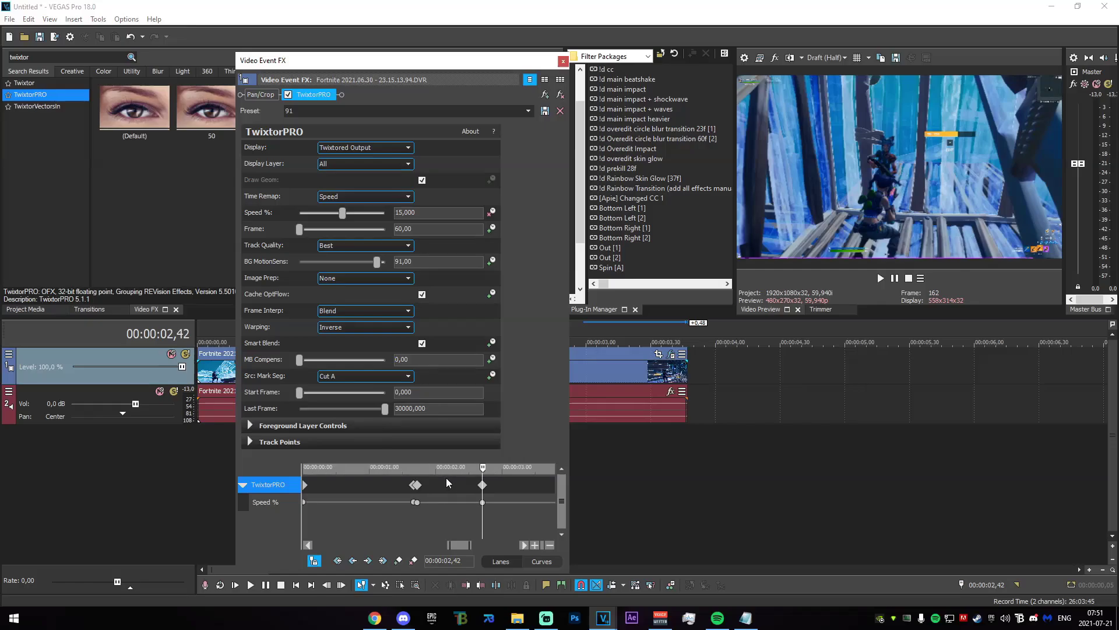
- Keyframe the TwixtorPRO Speed % at about 496 at 00:00:02,48 and at 50 at 00:00:02,50
click(491, 476)
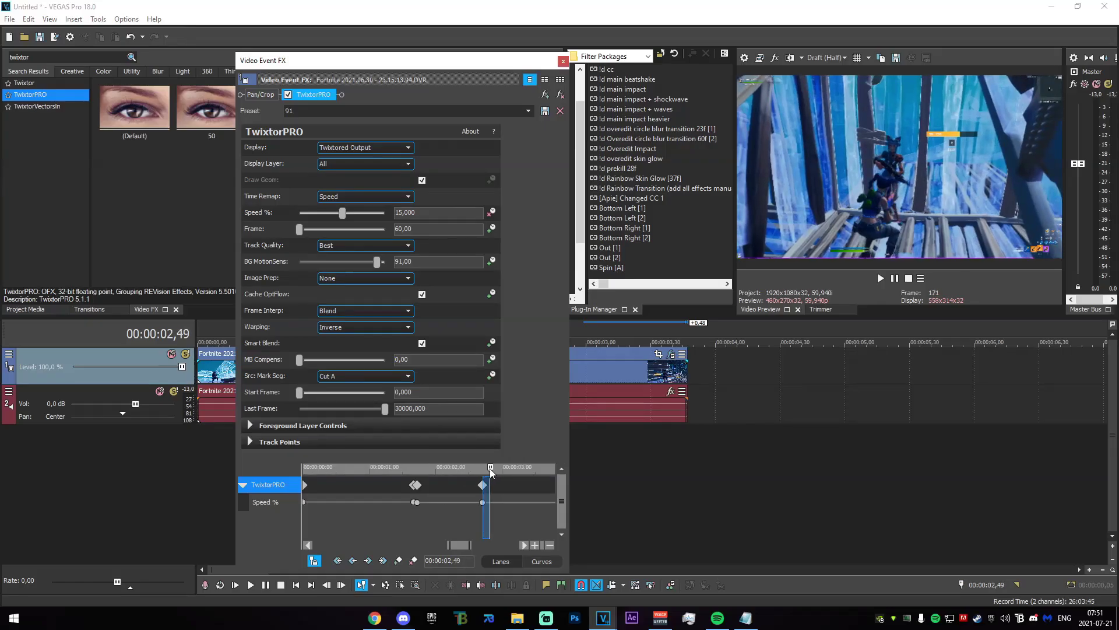
drag(344, 214, 362, 219)
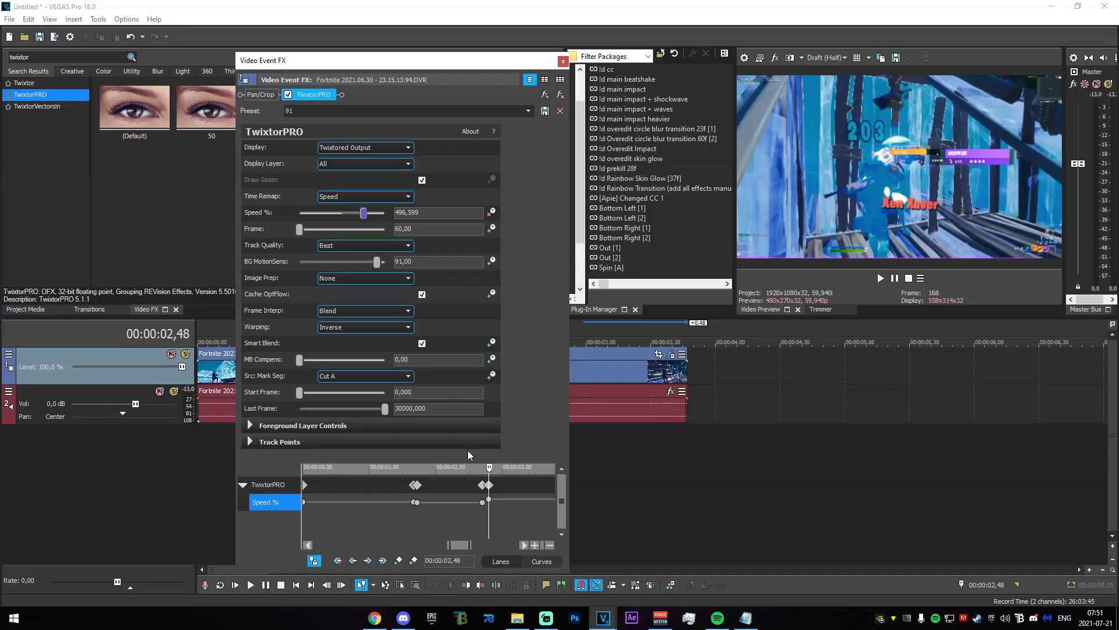
scroll(491, 508, up, 5)
drag(429, 471, 446, 471)
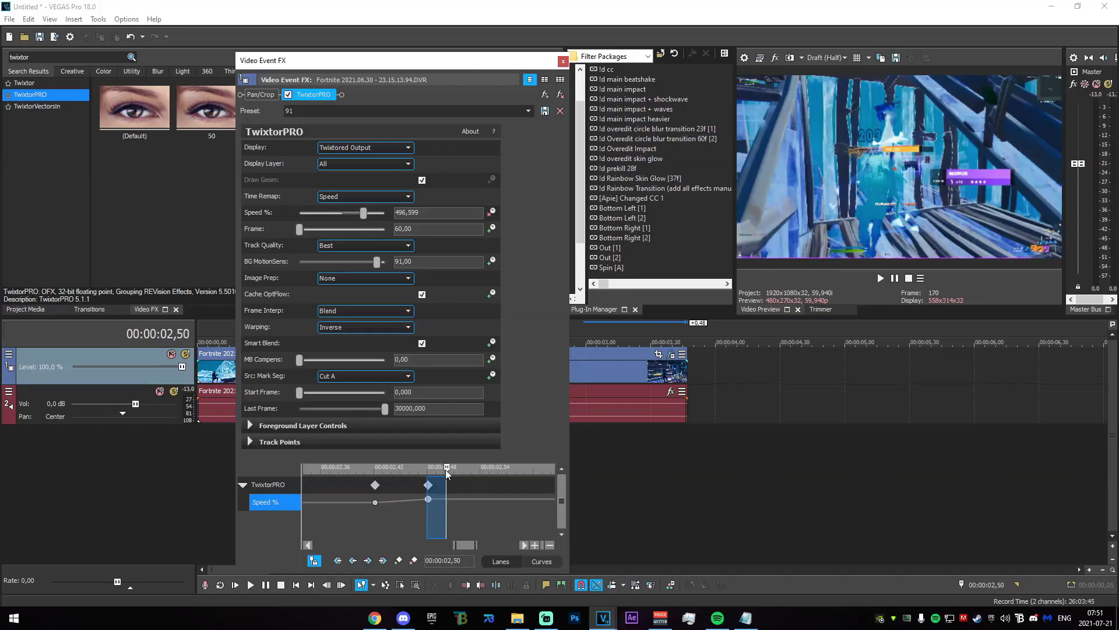
drag(426, 213, 277, 207)
text(50)
key(Return)
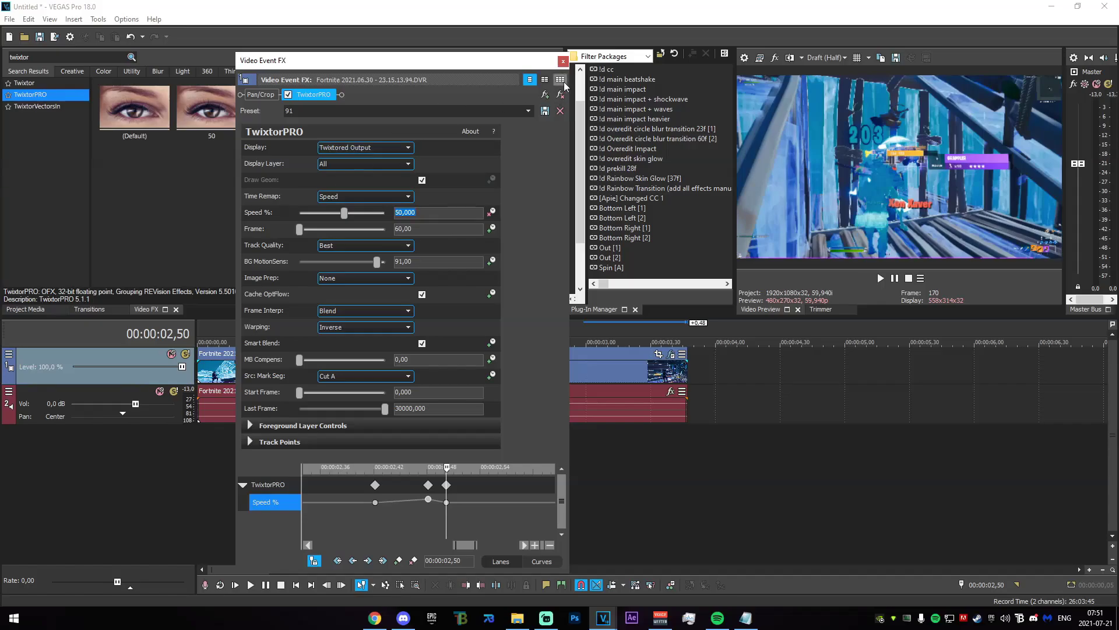
click(563, 62)
- Insert a new video track above the Fortnite clip
scroll(614, 370, up, 2)
right_click(480, 493)
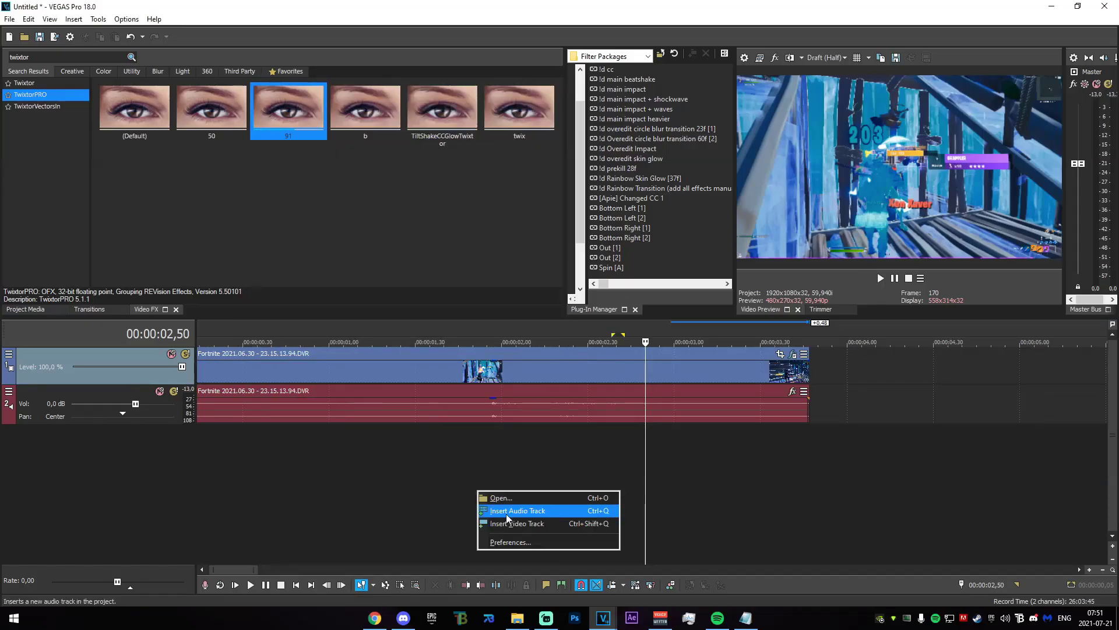
click(527, 524)
- Bring the Comp 1_83 clip onto the new video track over the slow-motion section and remove its audio track
click(548, 411)
key(s)
drag(427, 517, 538, 513)
click(507, 513)
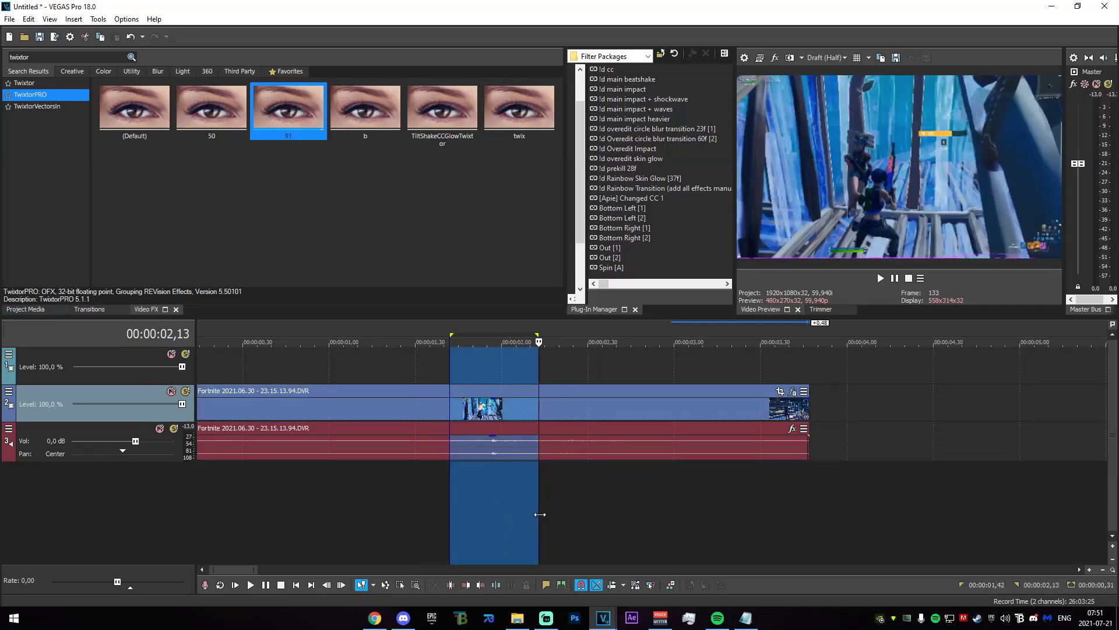
click(538, 511)
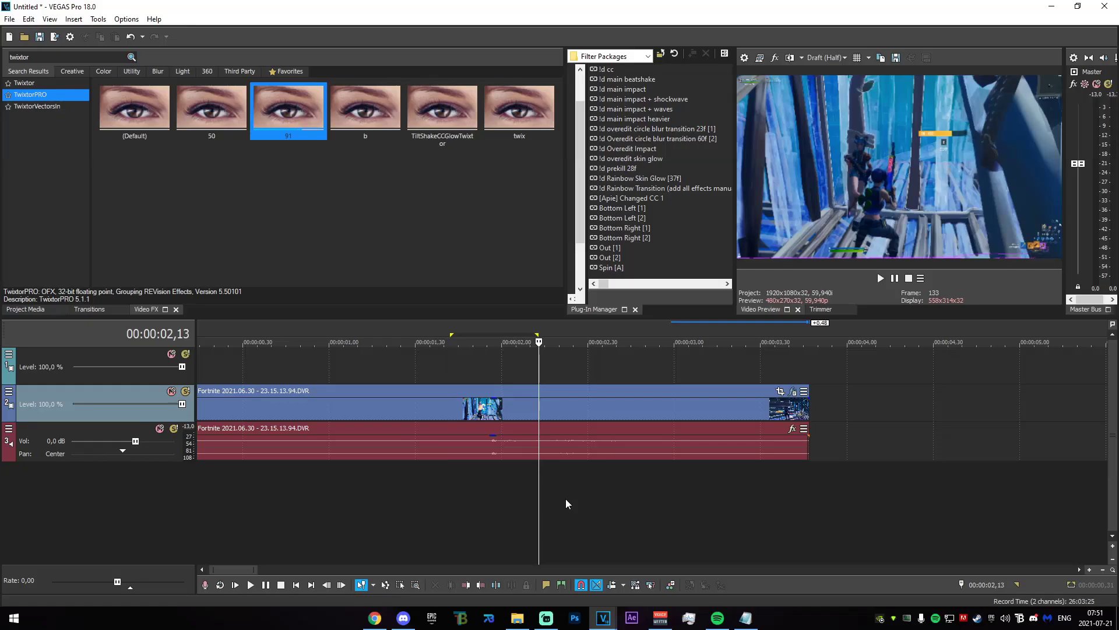
click(517, 618)
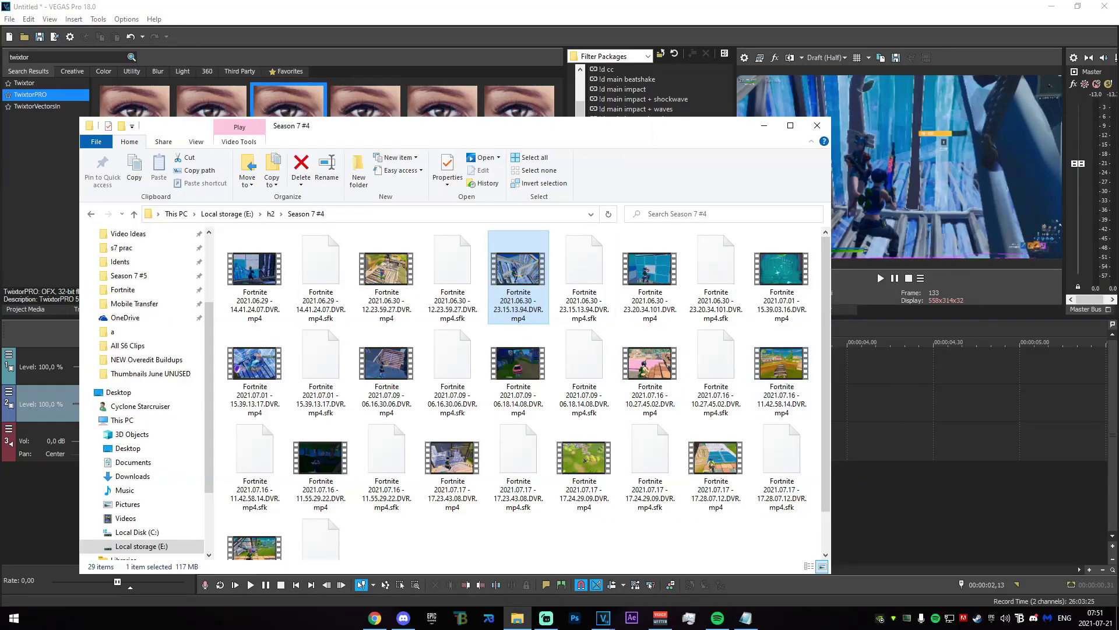
click(765, 126)
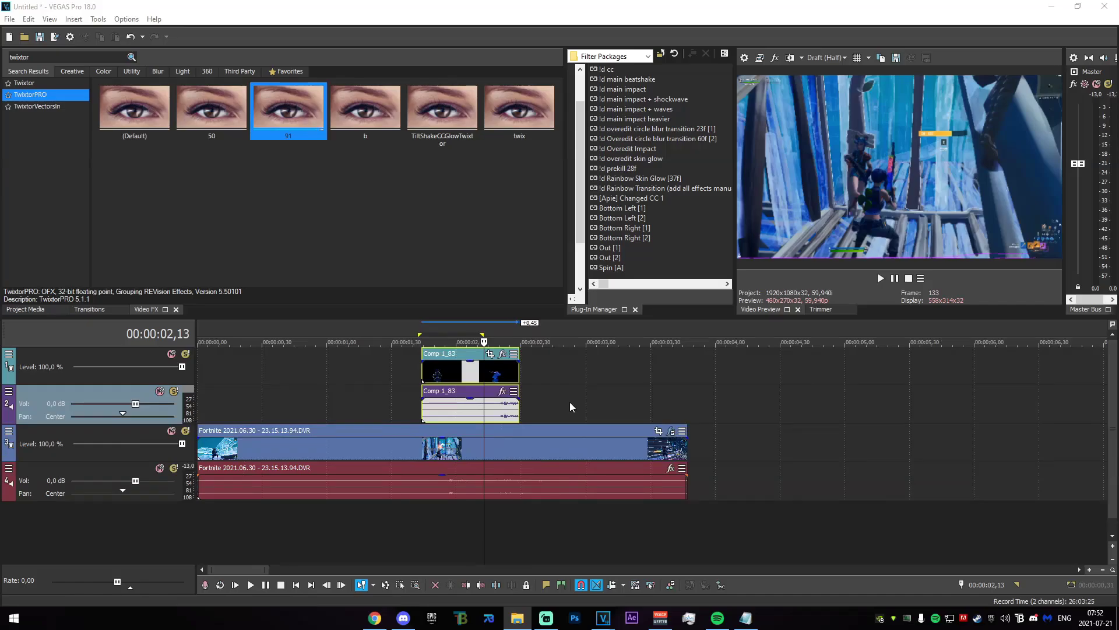
right_click(570, 402)
click(609, 312)
- Change the alpha channel setting in Comp 1_83's media properties to make its black background transparent
scroll(593, 374, up, 3)
click(550, 375)
right_click(551, 375)
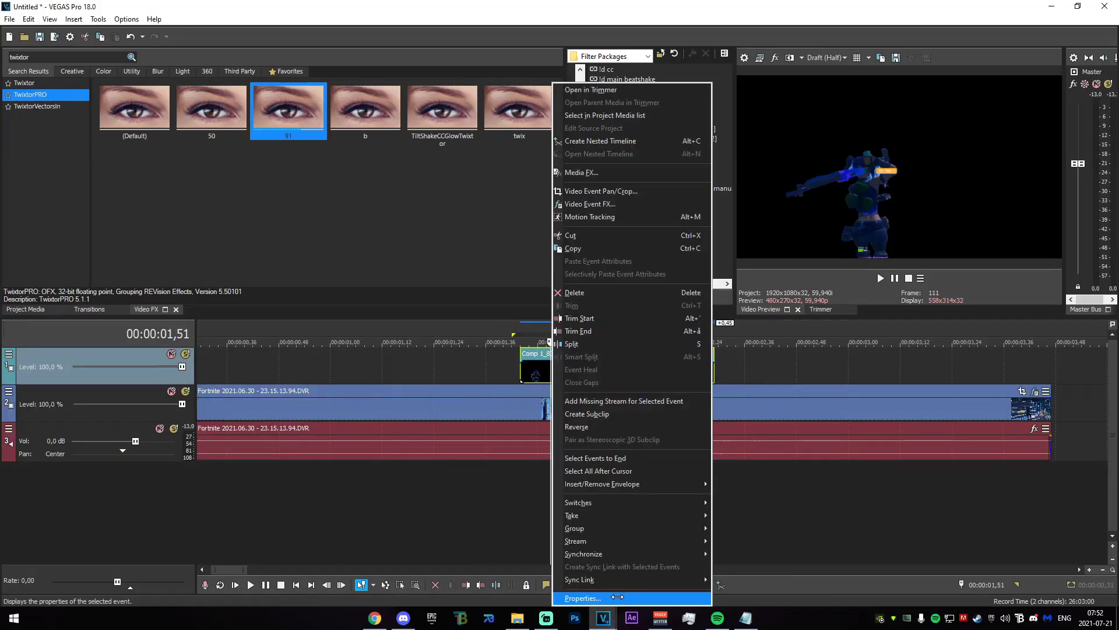
click(617, 597)
click(504, 105)
click(597, 313)
click(575, 348)
click(598, 432)
- Move the Comp 1_83 clip about 24 frames earlier on its track
drag(482, 502, 459, 490)
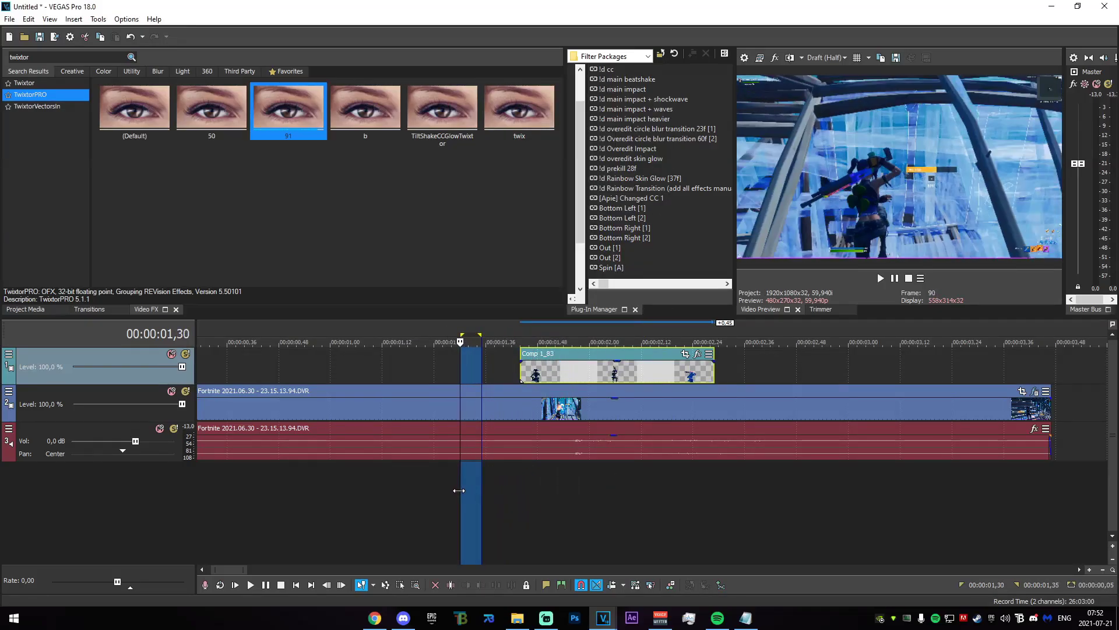
drag(538, 377, 434, 377)
scroll(1073, 413, up, 1)
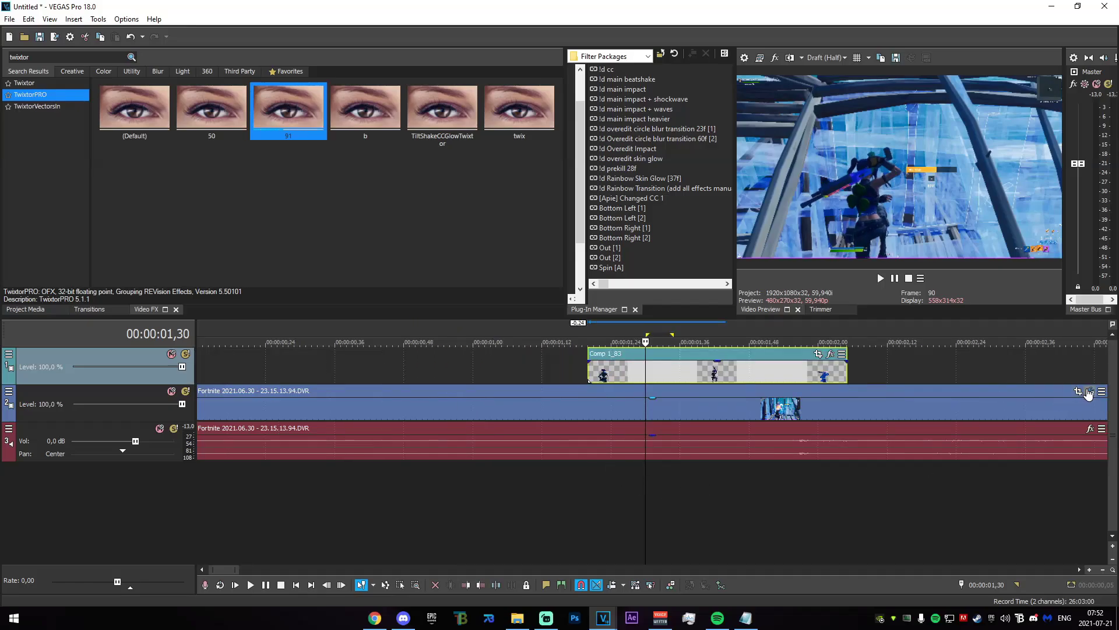
- Split Comp 1_83 at the Fortnite clip's TwixtorPRO keyframe at 00:00:01,40 and delete the part before it
click(1089, 392)
click(443, 470)
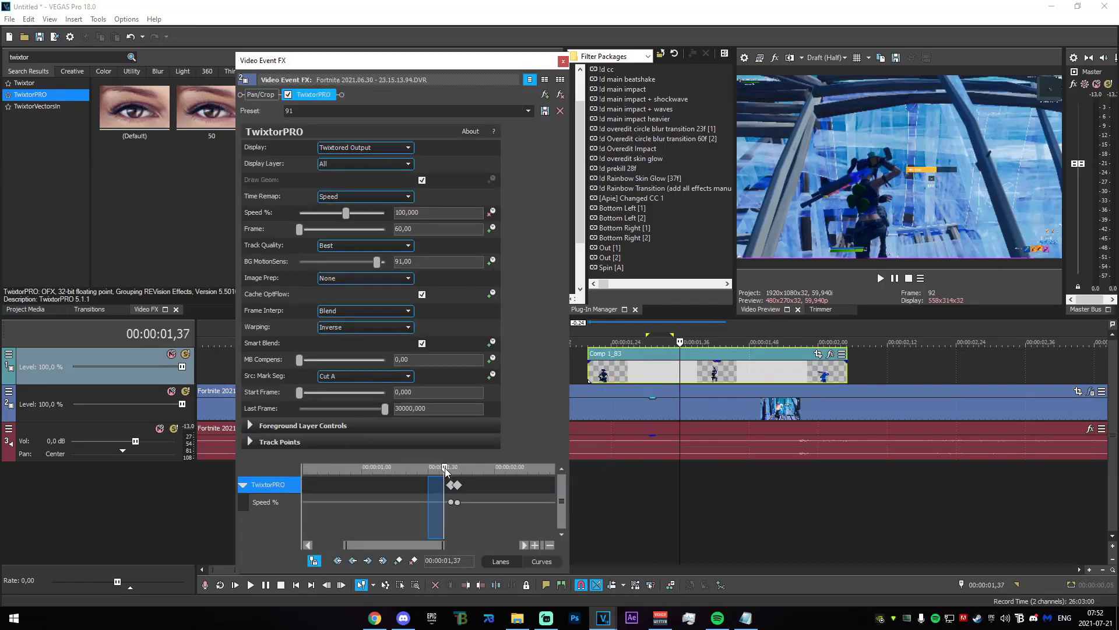
drag(443, 469, 452, 470)
click(564, 61)
scroll(687, 403, up, 1)
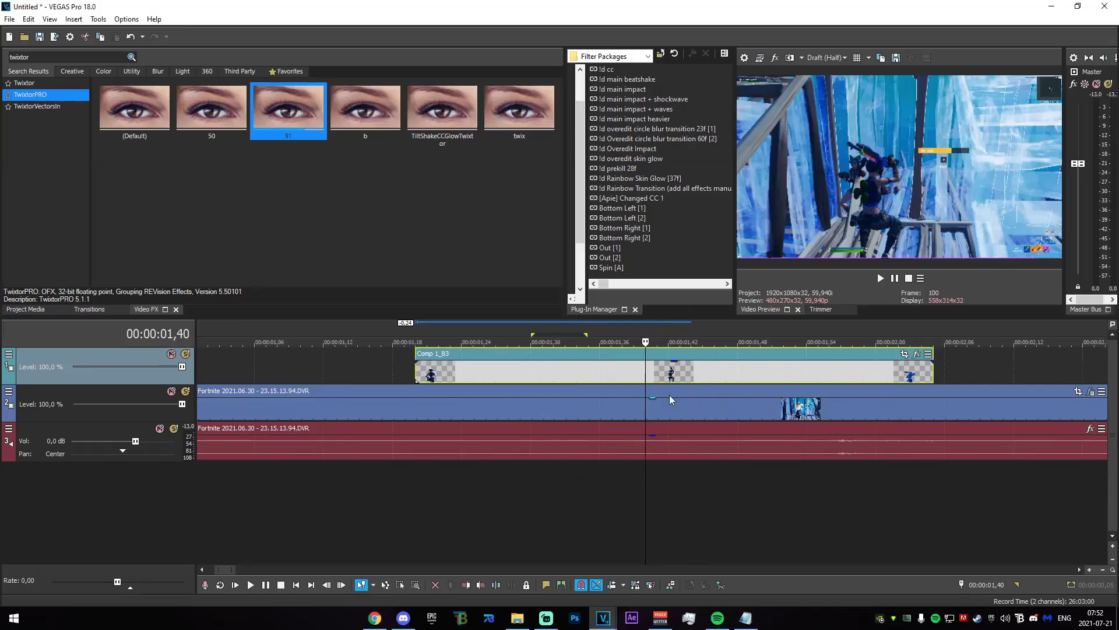
key(s)
click(634, 372)
key(Delete)
- Split the Fortnite clip at 00:00:01,40 and remove TwixtorPRO from the part before the cut
click(650, 418)
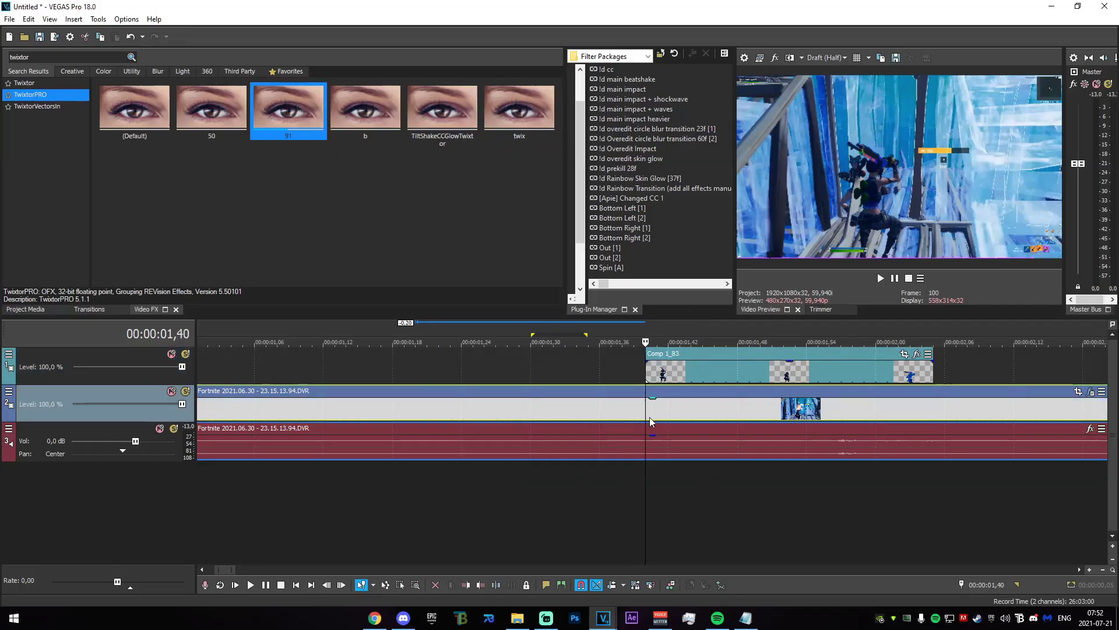
key(s)
click(1091, 391)
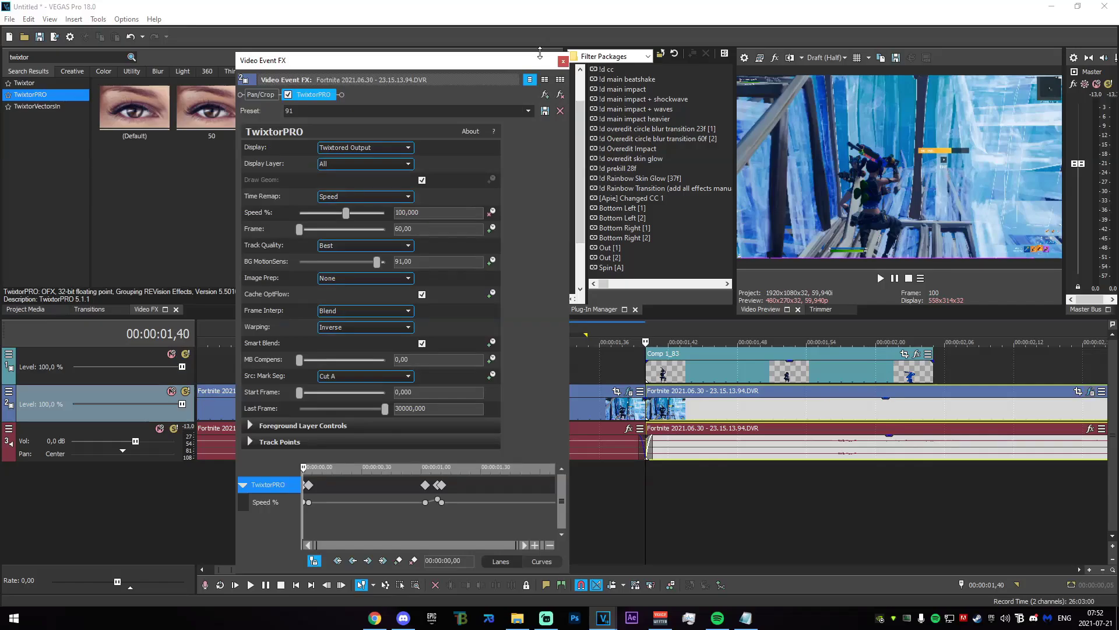
click(564, 60)
click(629, 391)
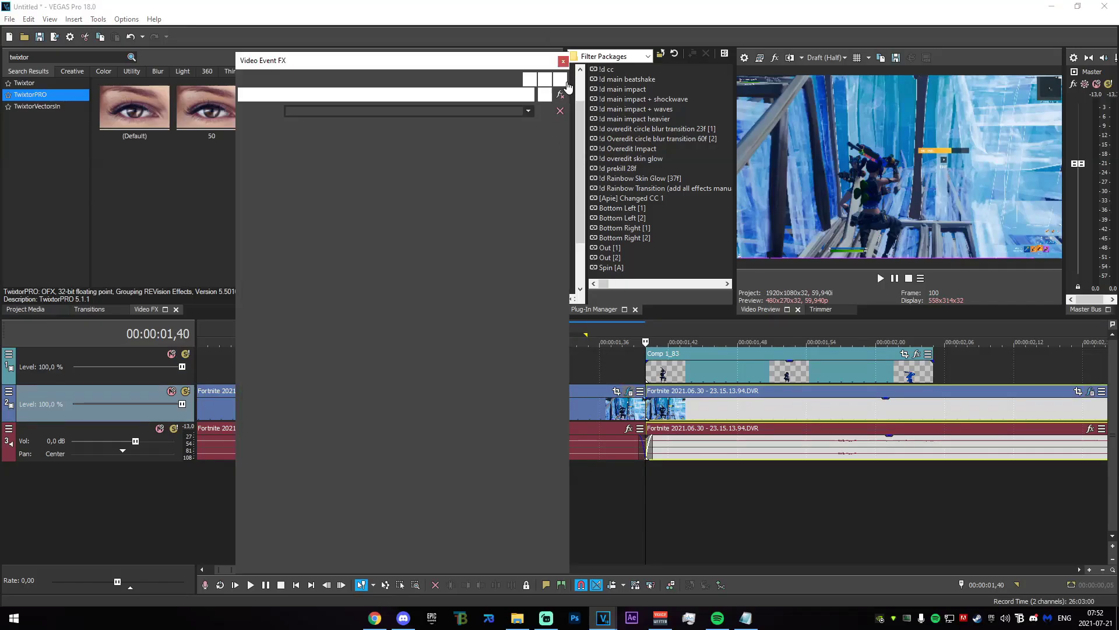
click(562, 95)
click(564, 62)
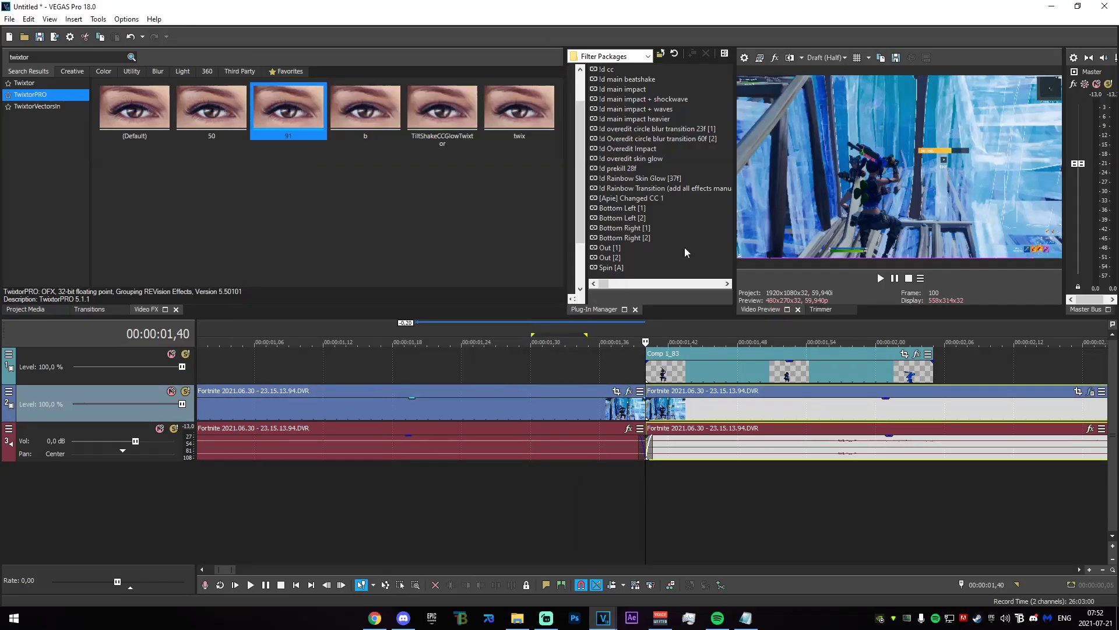
- Copy the second Fortnite clip and paste its event attributes onto Comp 1_83
click(654, 373)
scroll(677, 495, down, 2)
scroll(776, 428, down, 2)
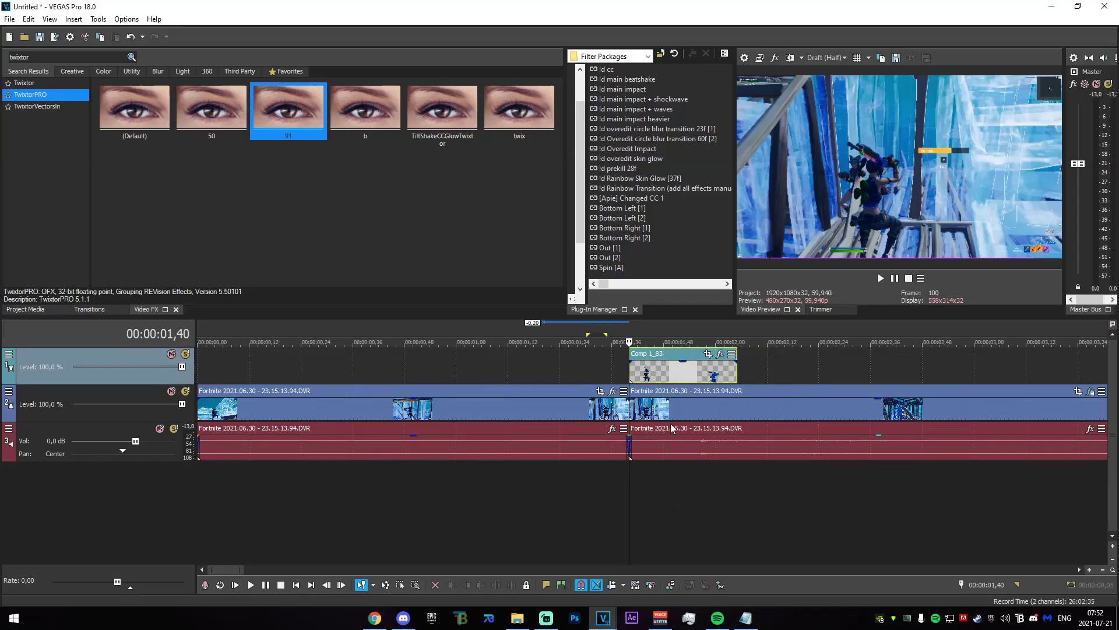
click(634, 411)
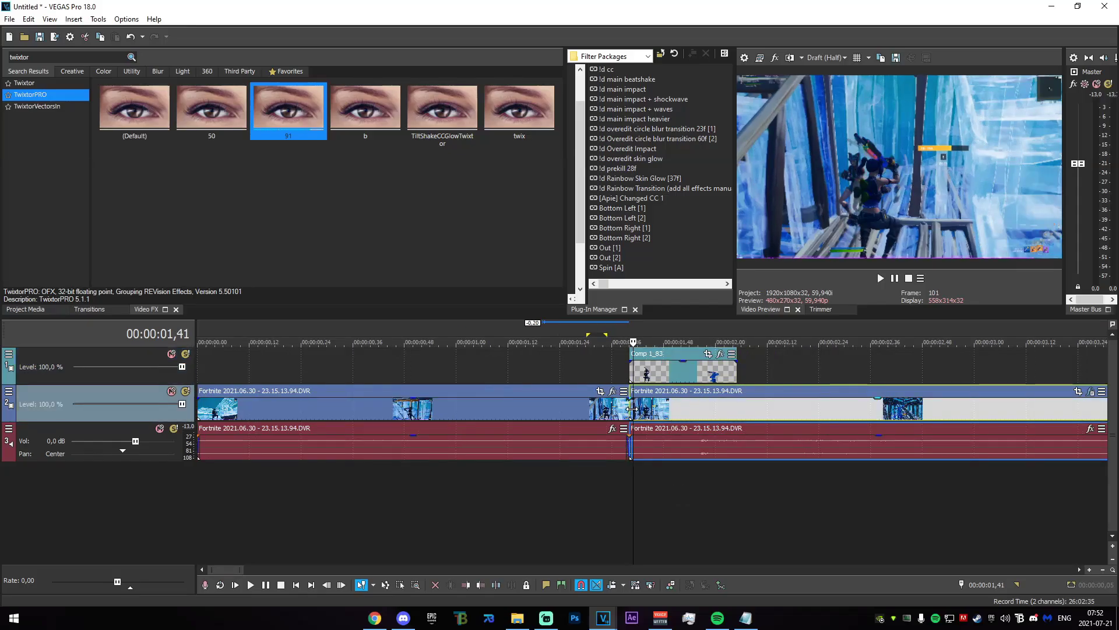
right_click(652, 381)
click(706, 262)
click(631, 378)
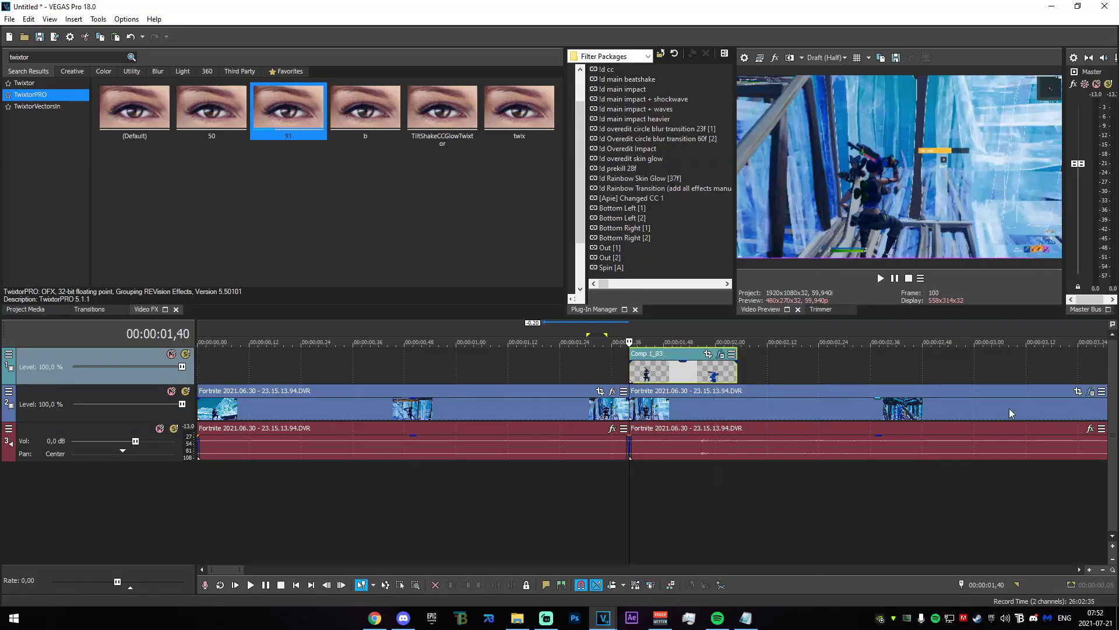
- Locate the second Fortnite clip's TwixtorPRO speed keyframe at 00:00:02,48 and place a timeline marker there
click(1091, 391)
click(422, 484)
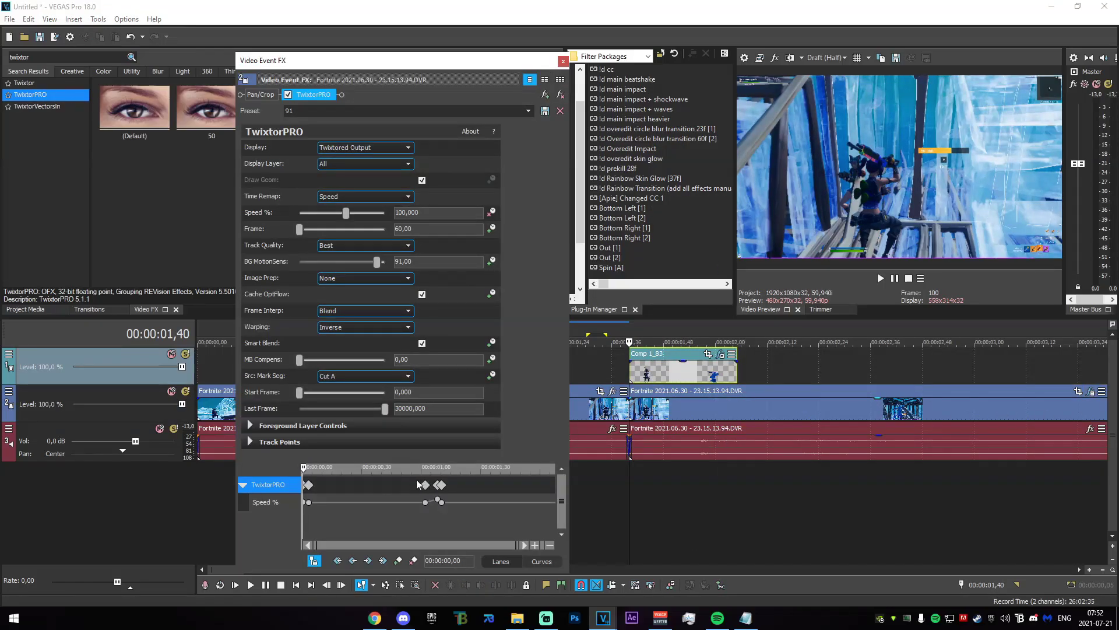
drag(301, 468, 437, 468)
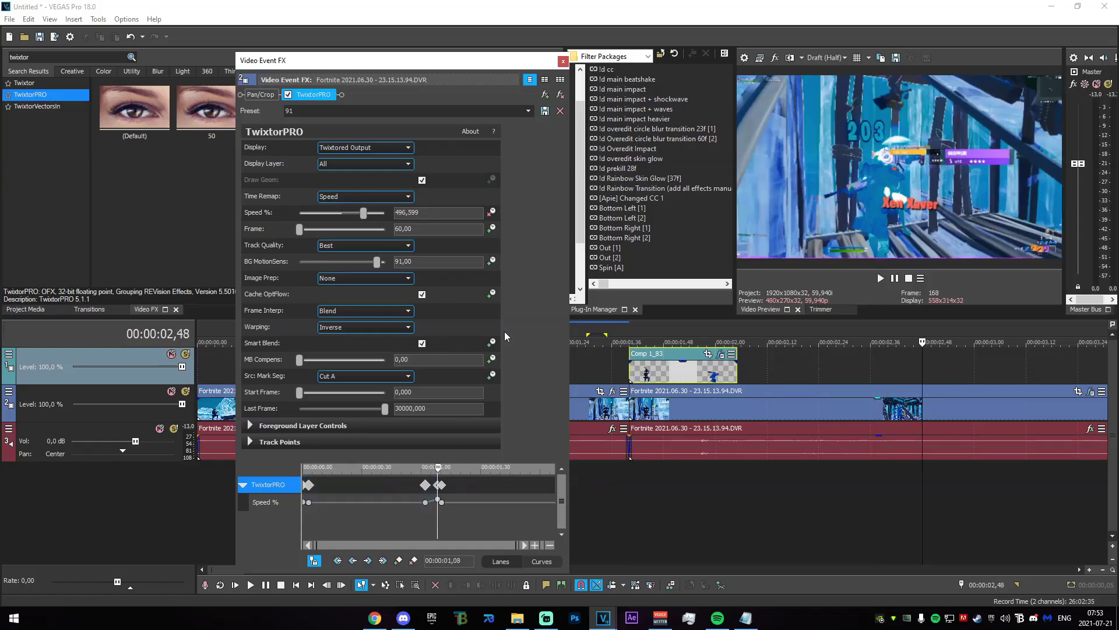
click(563, 61)
key(m)
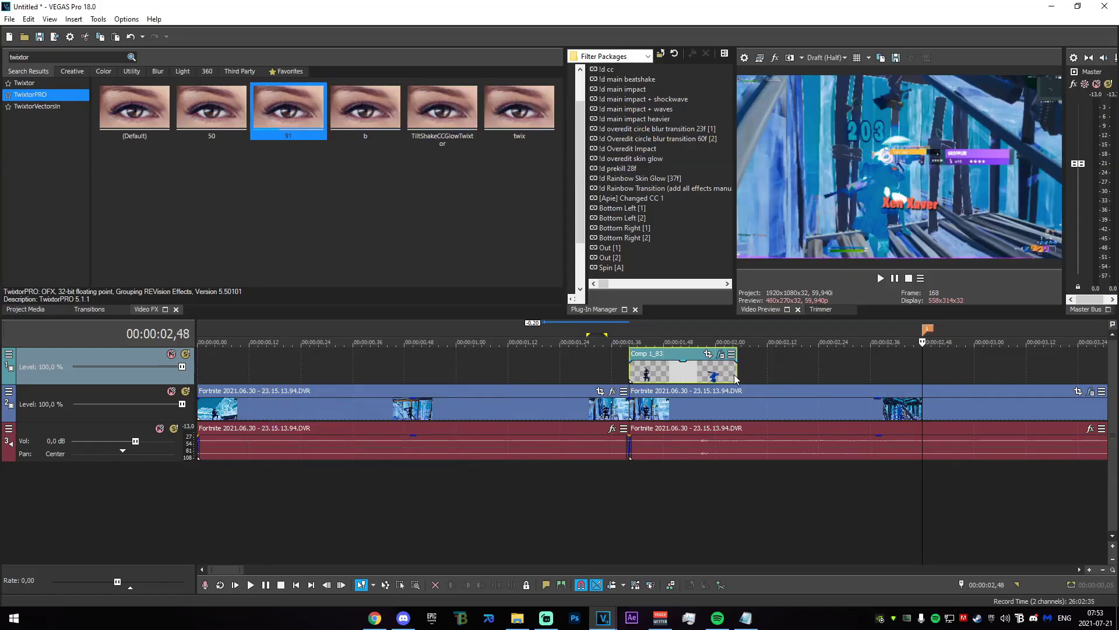
- Extend the end of Comp 1_83 to the marker at 00:00:02,48
drag(744, 374, 923, 374)
drag(637, 519, 922, 511)
click(923, 512)
click(897, 374)
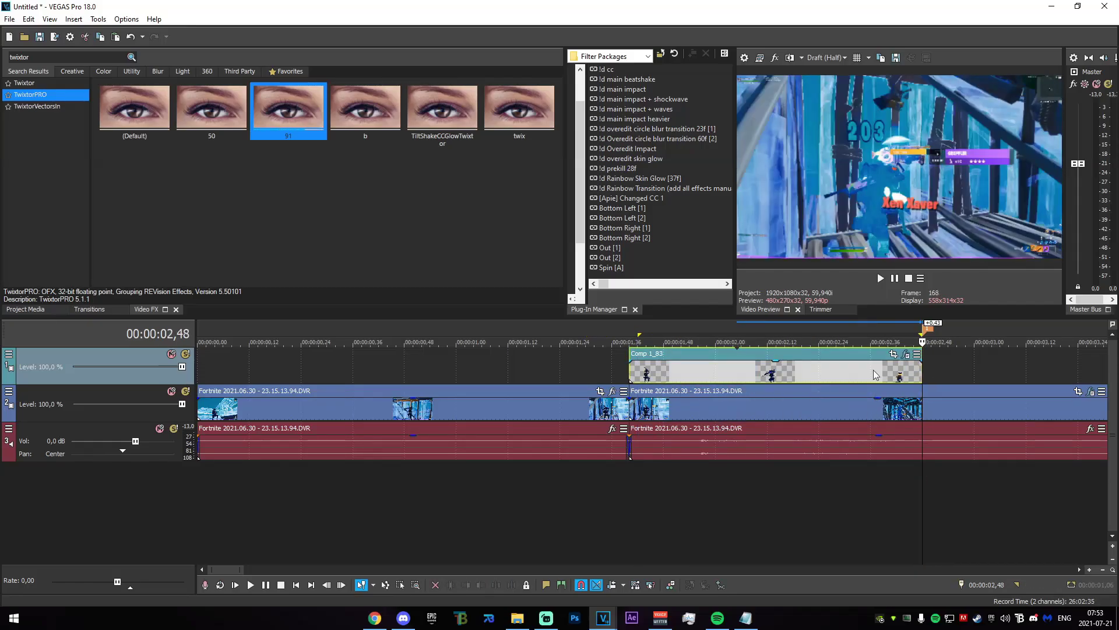
- Solo the Comp 1_83 track and select the time range from 00:00:01,40 to 00:00:02,48
click(186, 354)
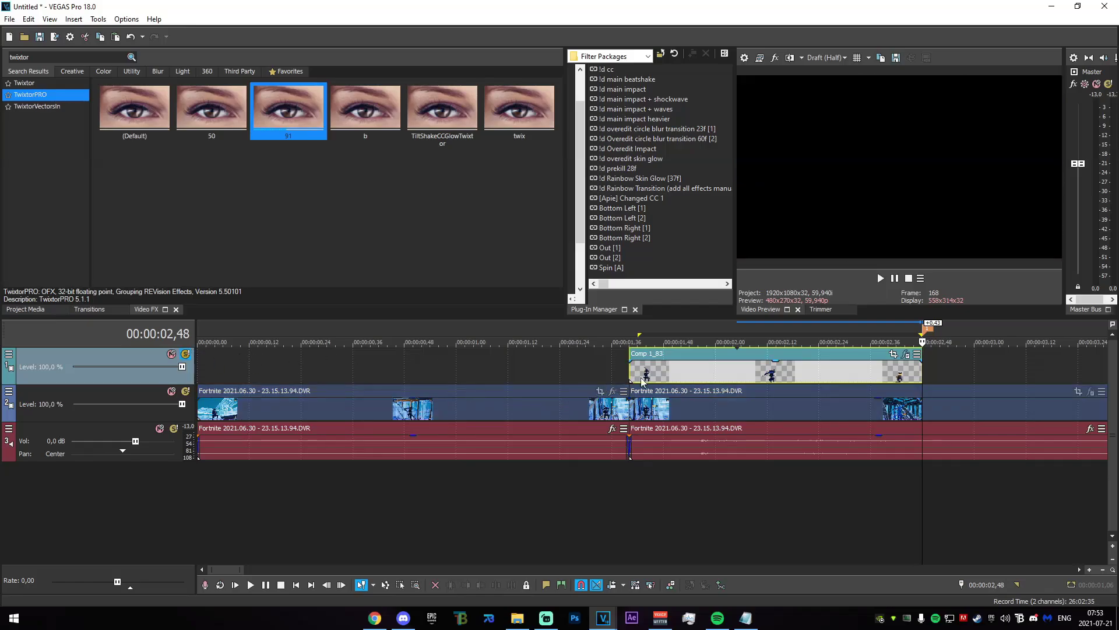
key(ctrl+z)
drag(628, 366, 929, 376)
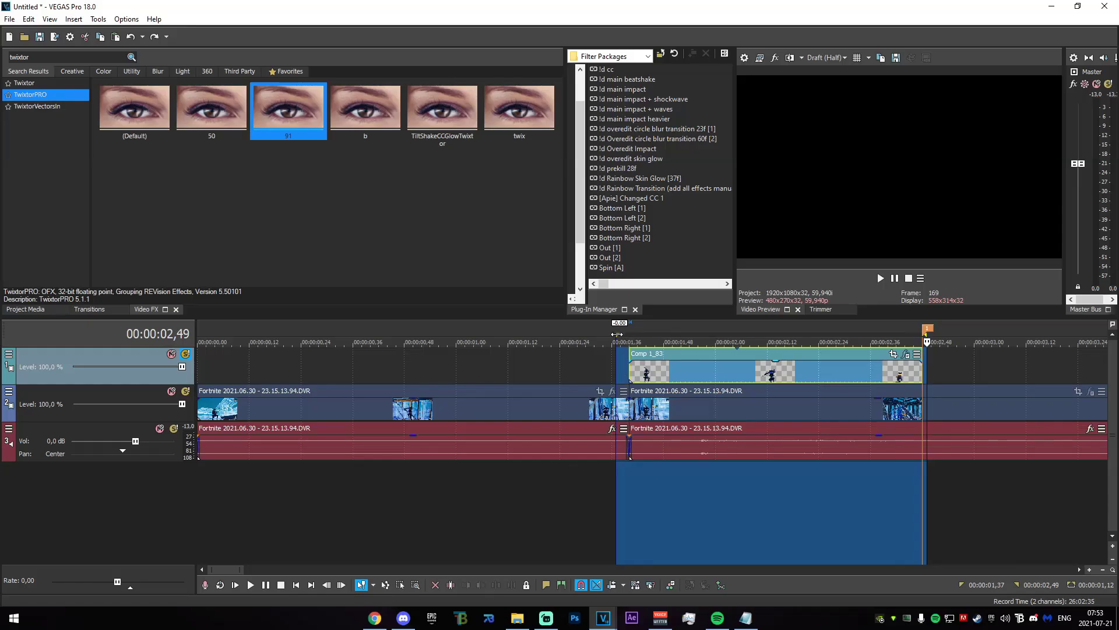
drag(618, 333, 629, 334)
drag(926, 334, 922, 334)
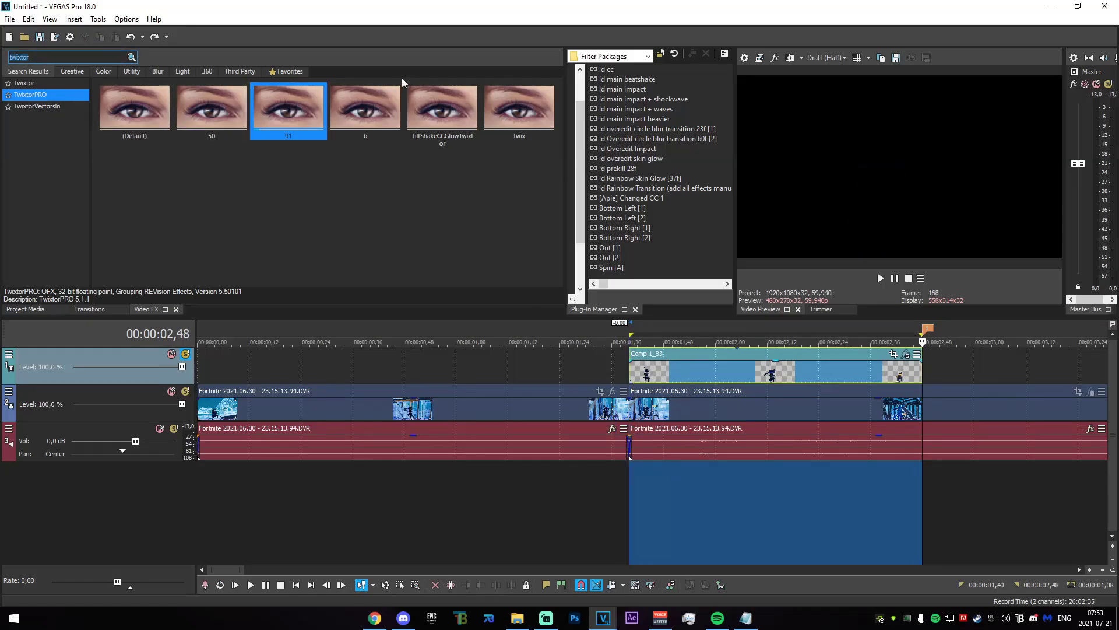
- Start a render of the selection with the QuickTime 7 format's rgb alpha template
click(9, 19)
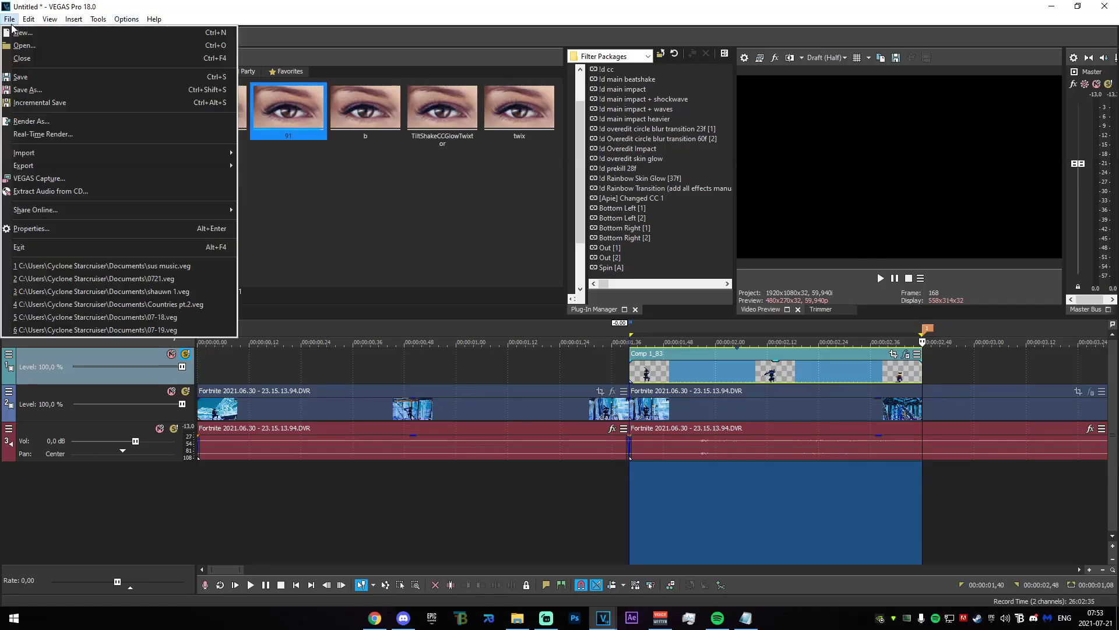
click(52, 116)
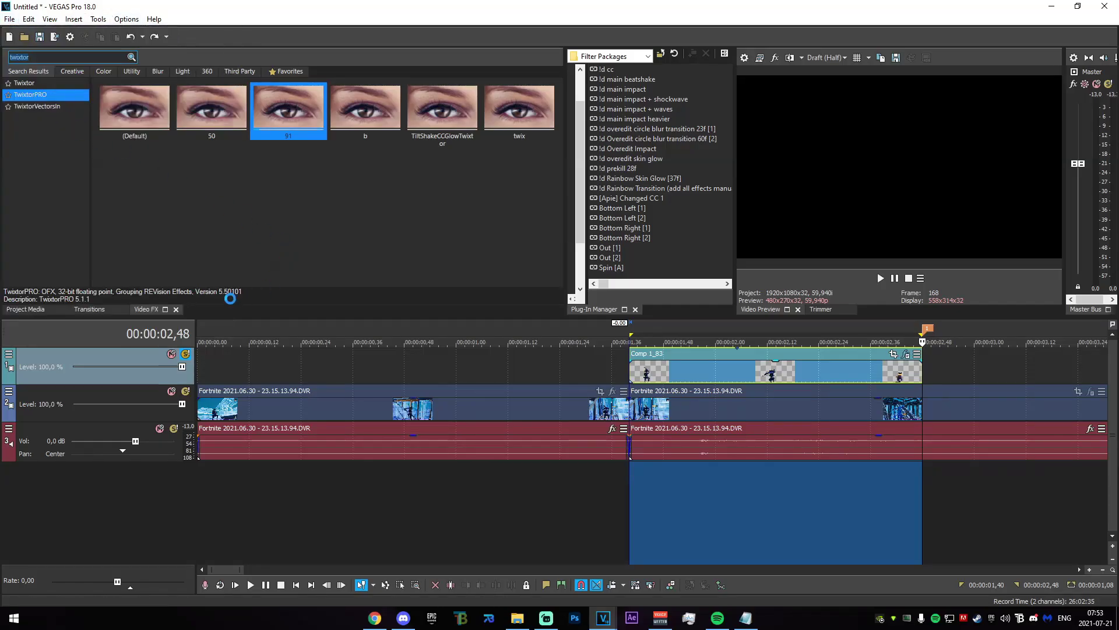
click(372, 300)
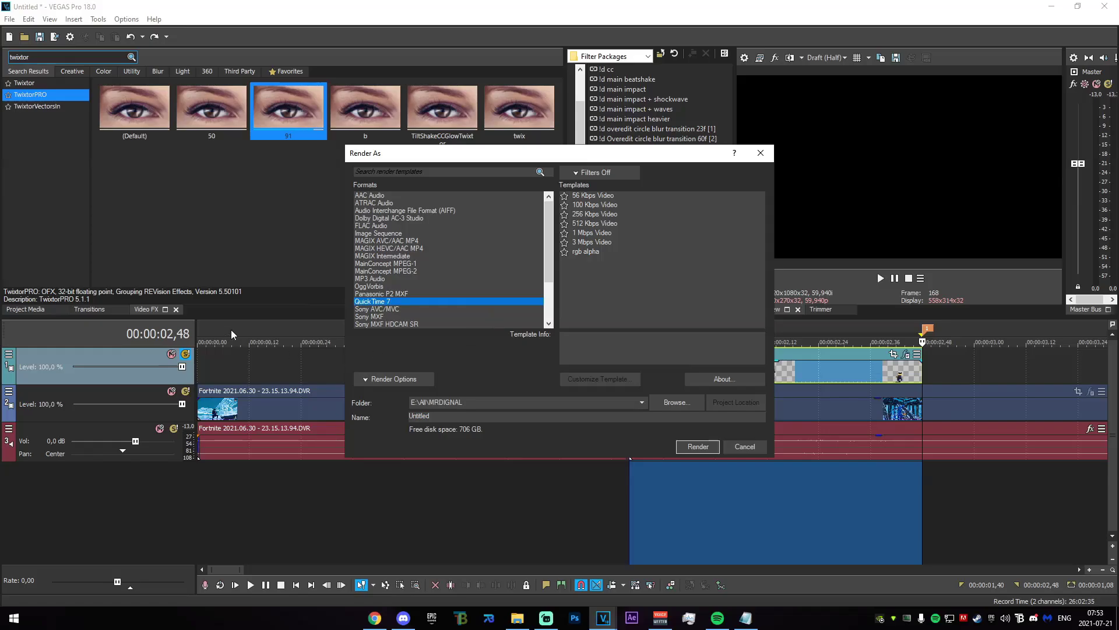
click(595, 251)
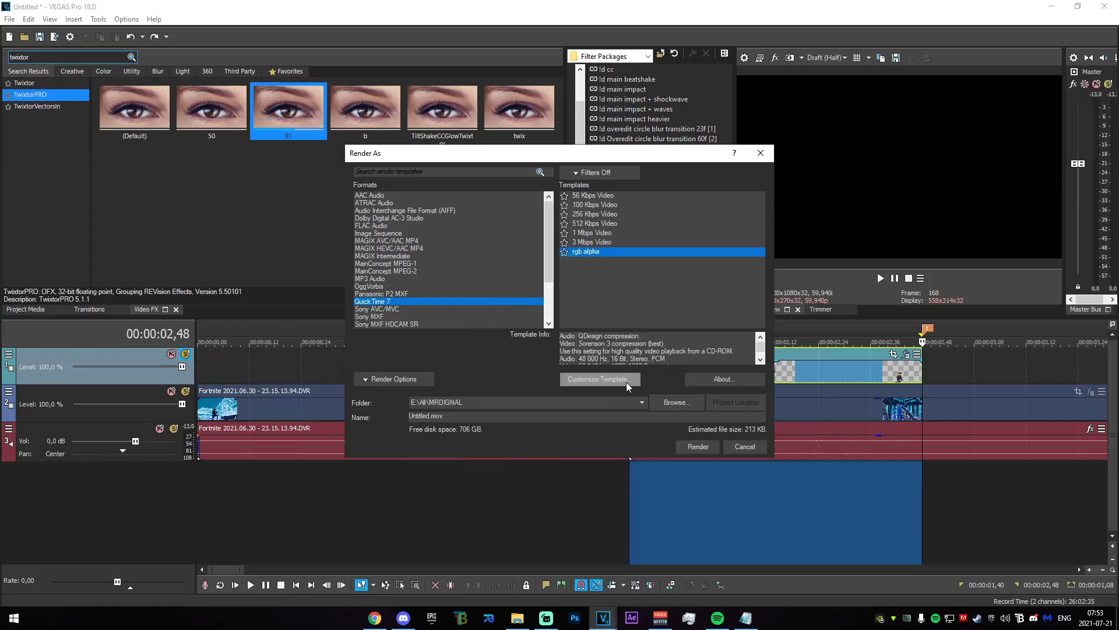
- Exclude audio from the rgb alpha render template and name the output file 111
click(626, 382)
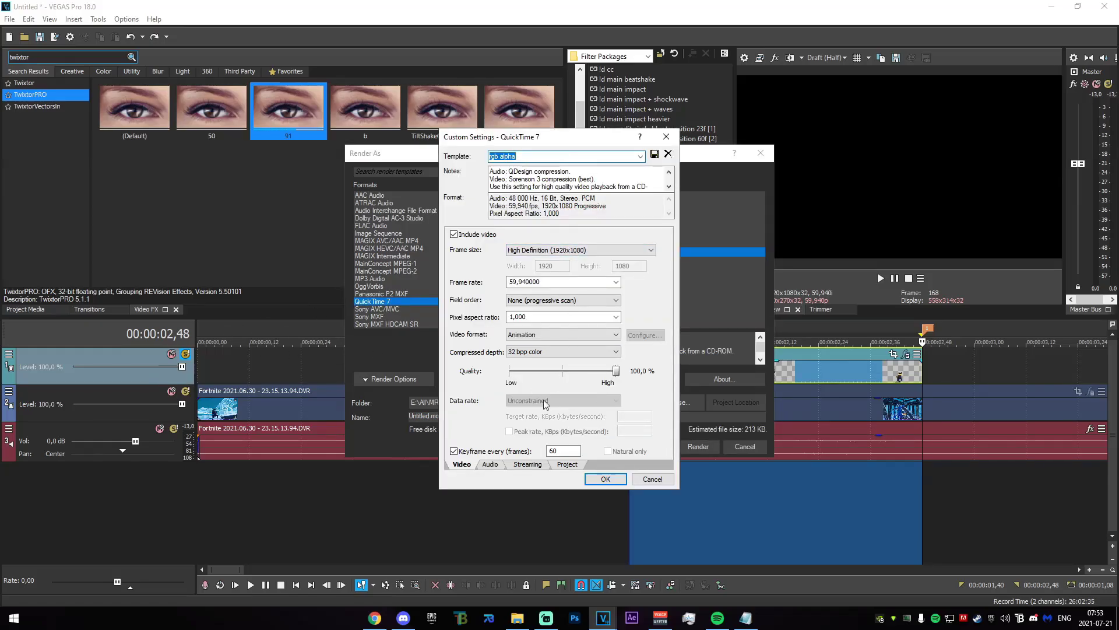
click(490, 464)
click(477, 234)
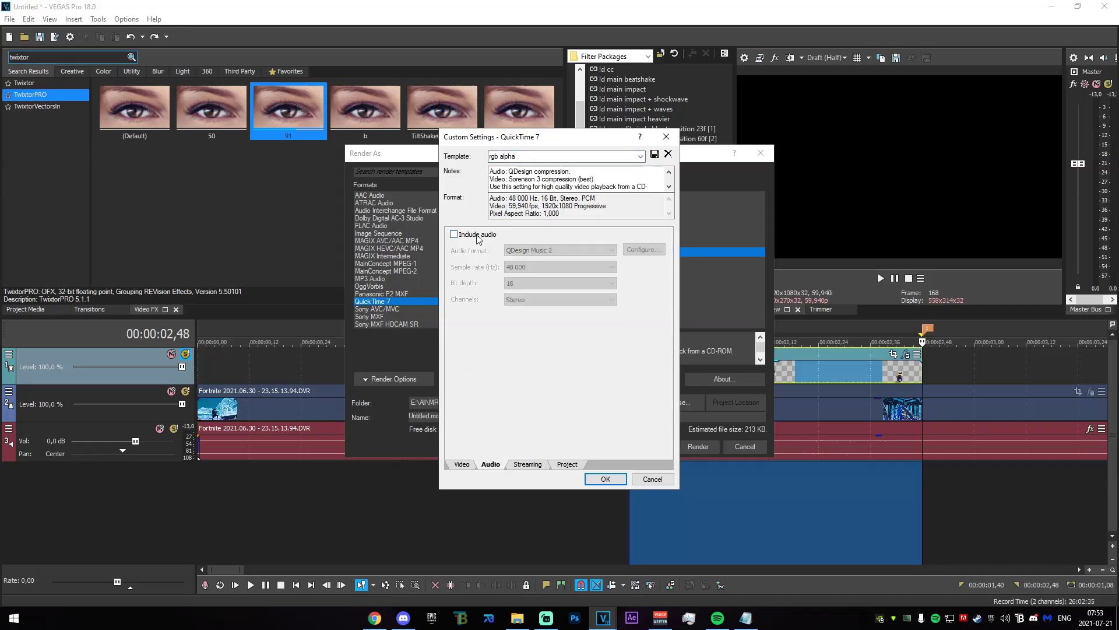
click(584, 479)
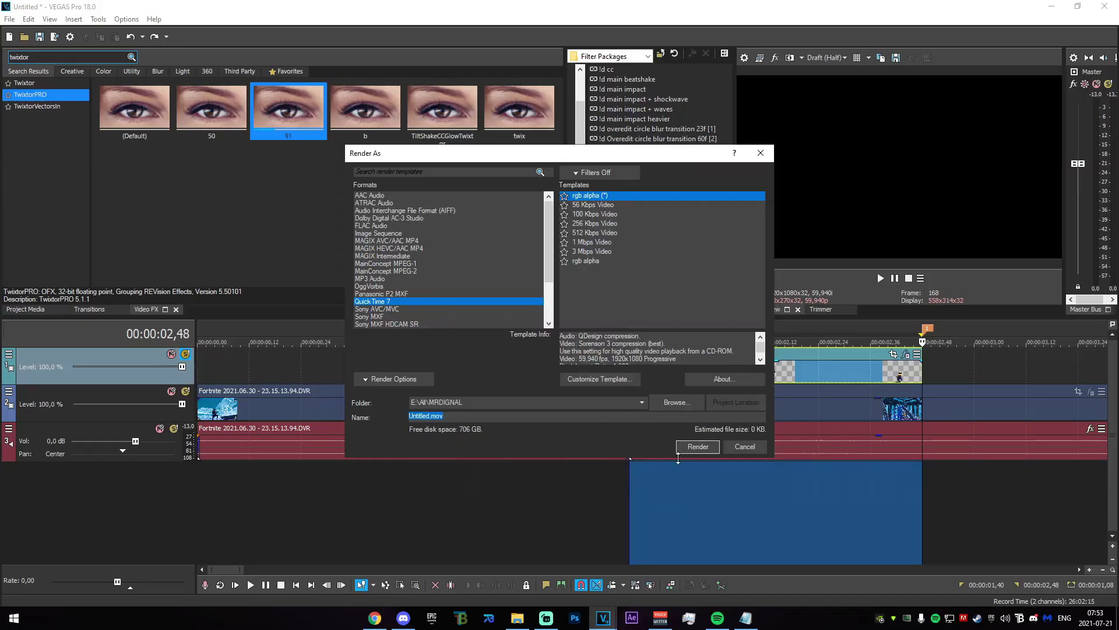
click(421, 418)
text(111)
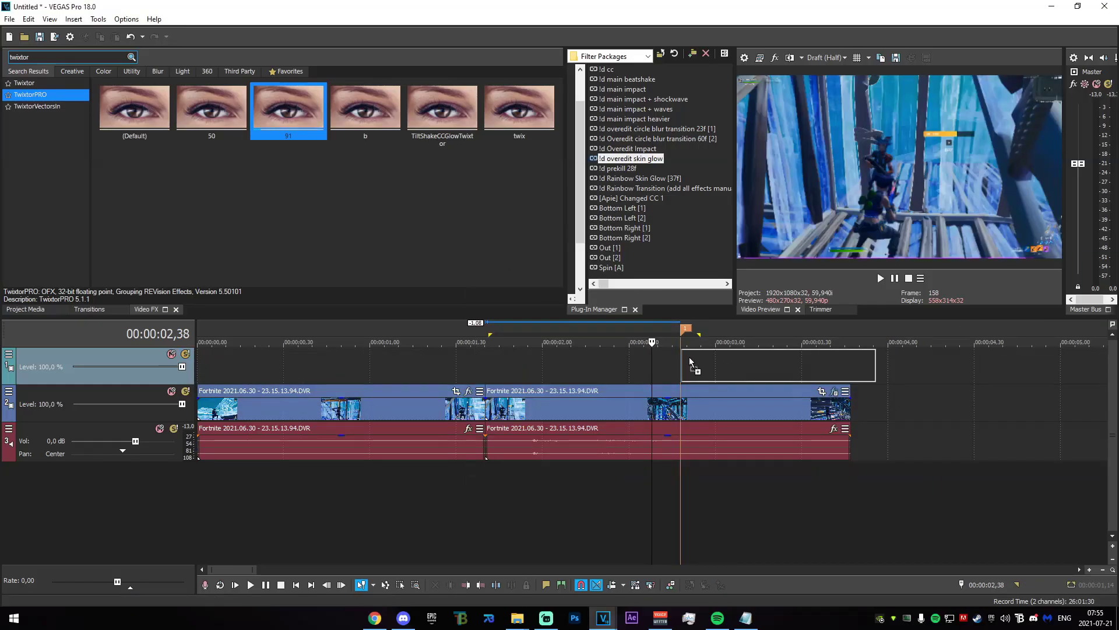
- Place the rendered 111 clip on the top track, aligned with the start of the second Fortnite clip, and go to 00:00:02,02
drag(689, 362, 504, 372)
right_click(504, 371)
drag(417, 494, 547, 528)
click(548, 528)
- Find the S_EdgeDetect effect and apply its default preset to clip 111
drag(60, 59, 3, 76)
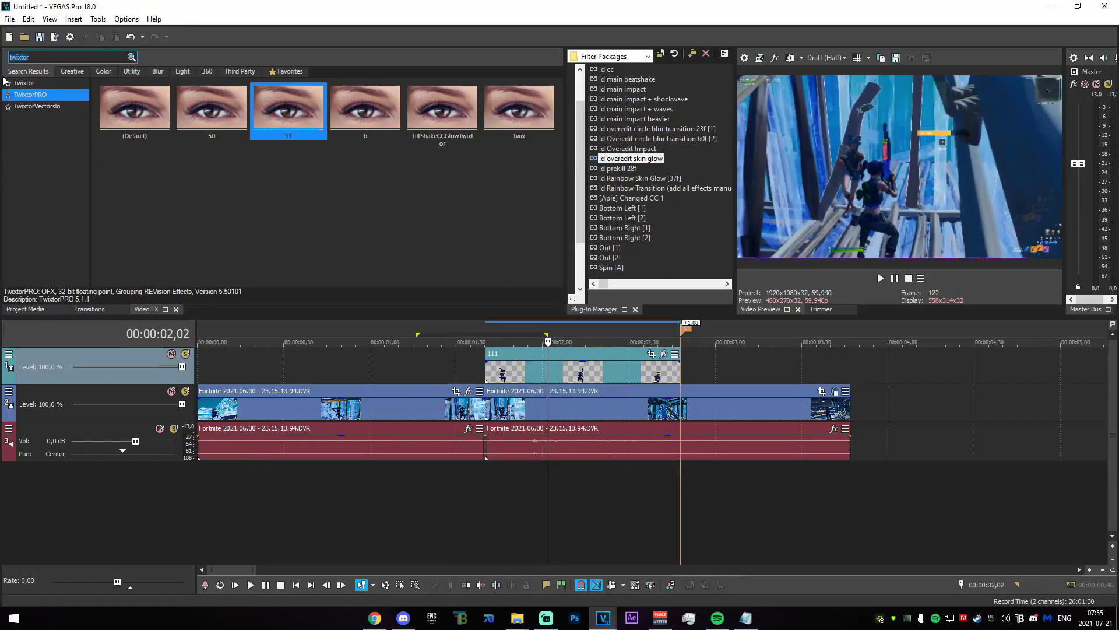
key(BackSpace)
text(edged)
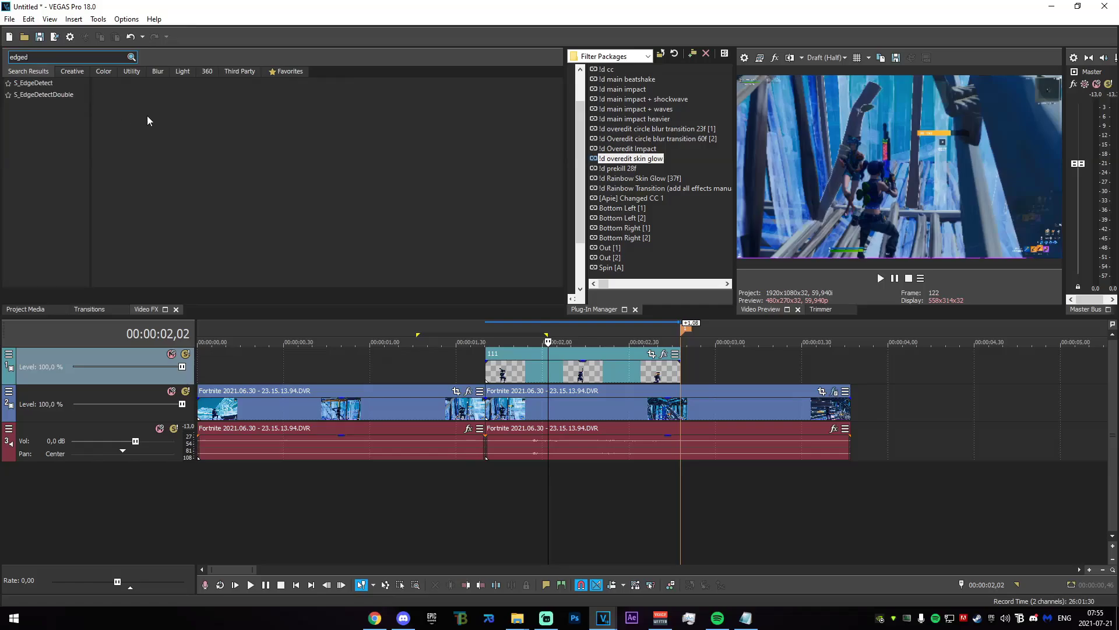
click(61, 84)
drag(284, 132, 526, 370)
- Set S_EdgeDetect's Weight Red and Weight Green to 0, Weight Blue to 2,000, Threshold to 0,422 and Brightness to 1,40
drag(339, 279, 384, 310)
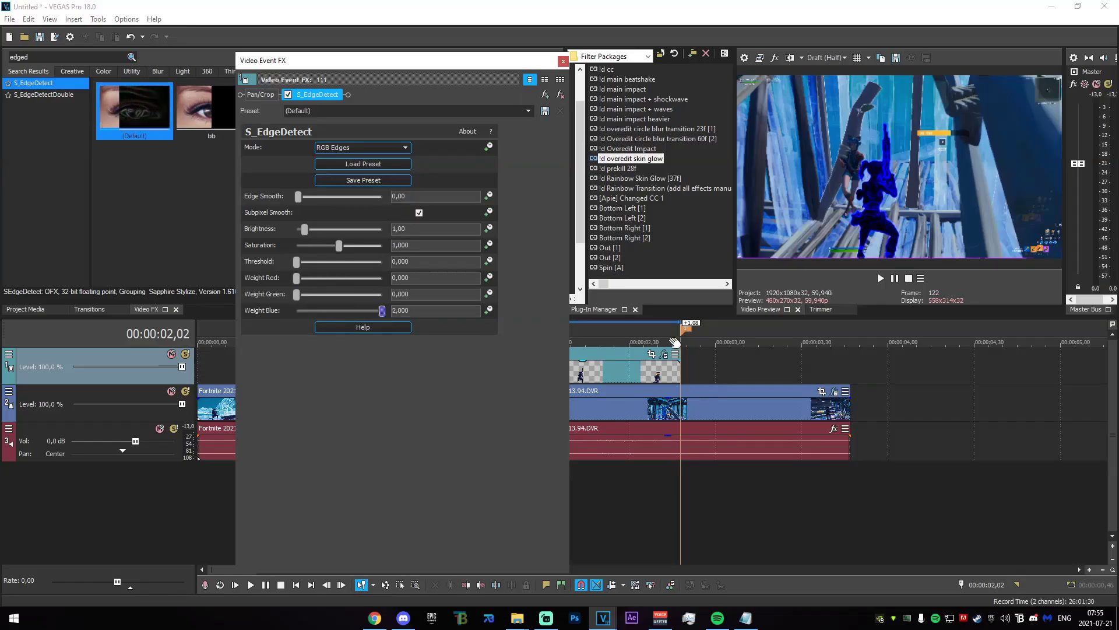
drag(304, 228, 317, 266)
drag(318, 265, 314, 265)
scroll(736, 415, up, 2)
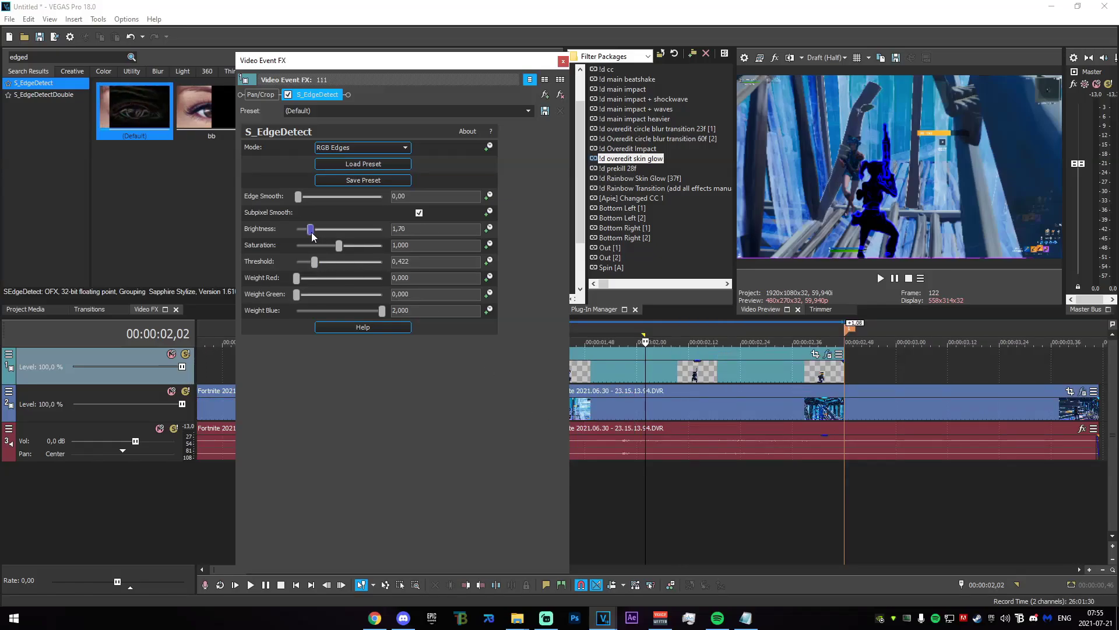
drag(312, 228, 310, 231)
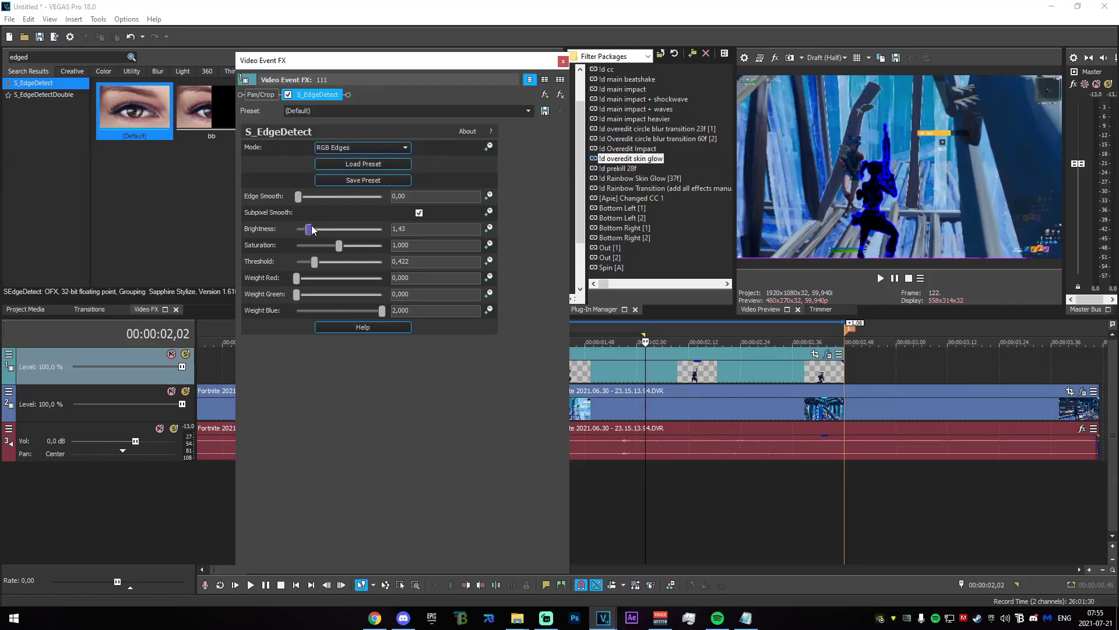
click(563, 61)
- Apply the default S_HueSatBright effect to clip 111 and set its Hue Shift to -0,048
drag(39, 58, 2, 65)
text(huesat)
drag(156, 135, 665, 356)
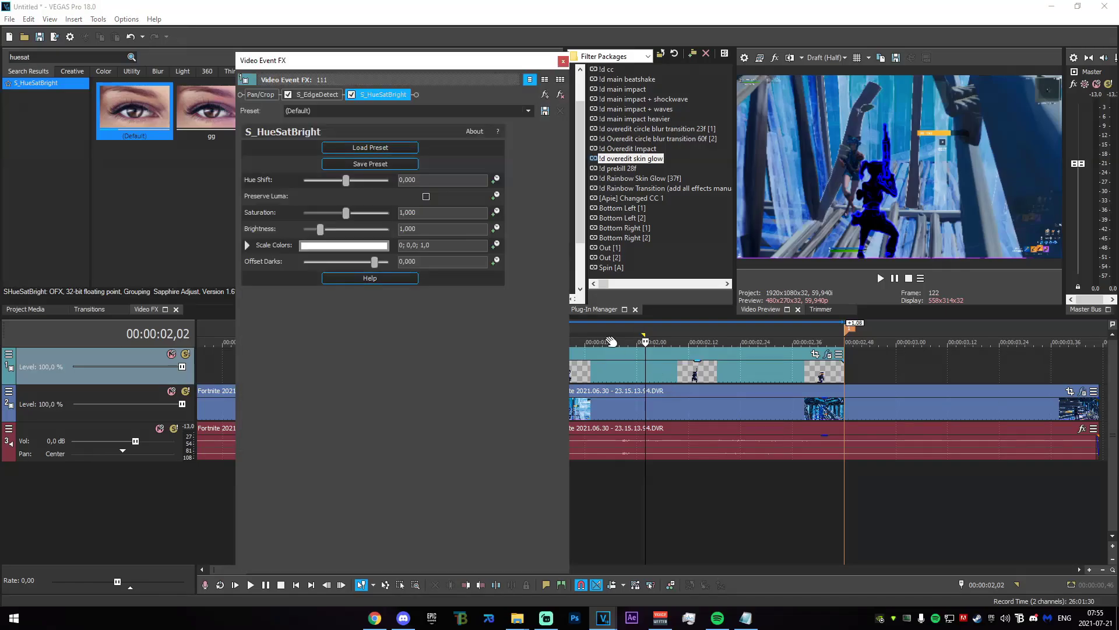
drag(347, 184, 351, 183)
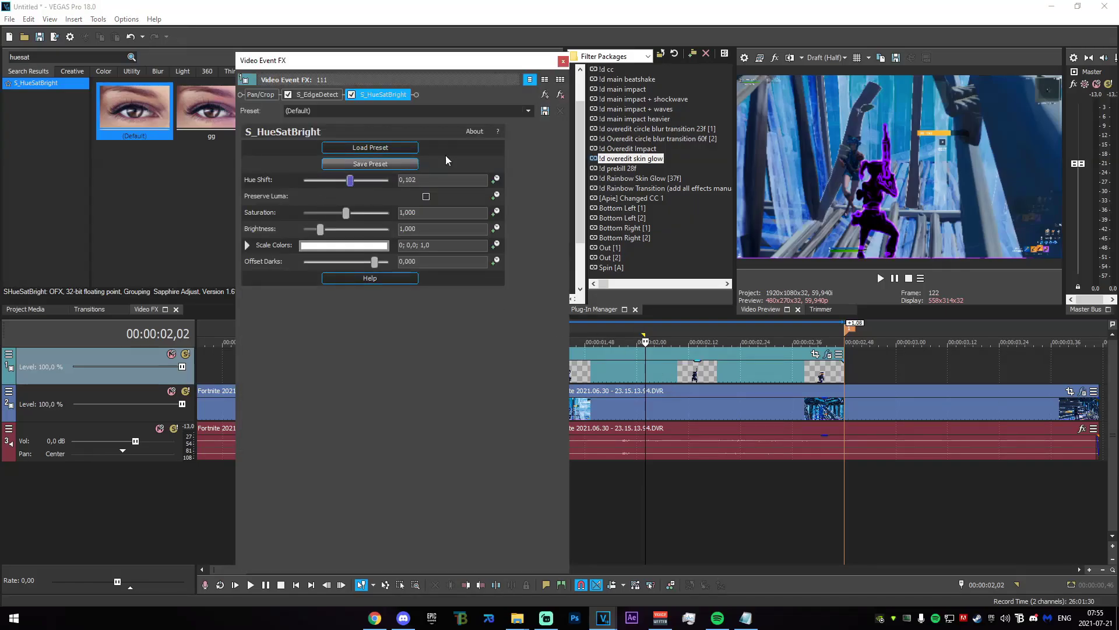
drag(347, 185, 344, 184)
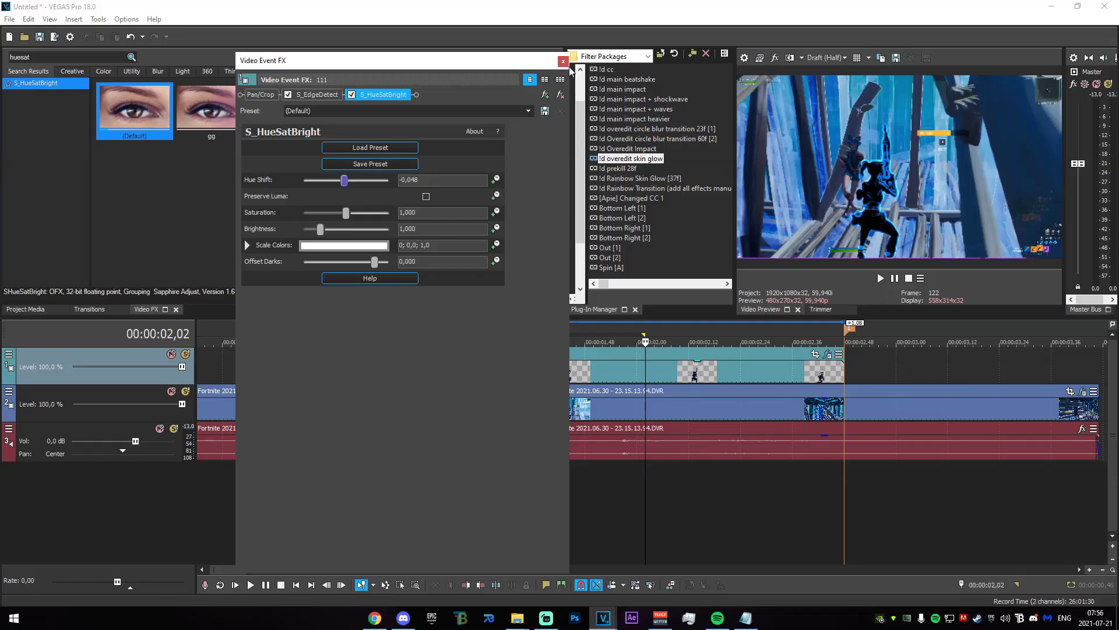
click(563, 62)
- Select the time range from 00:00:01,39 to 00:00:02,48 covering clip 111
drag(850, 378, 548, 379)
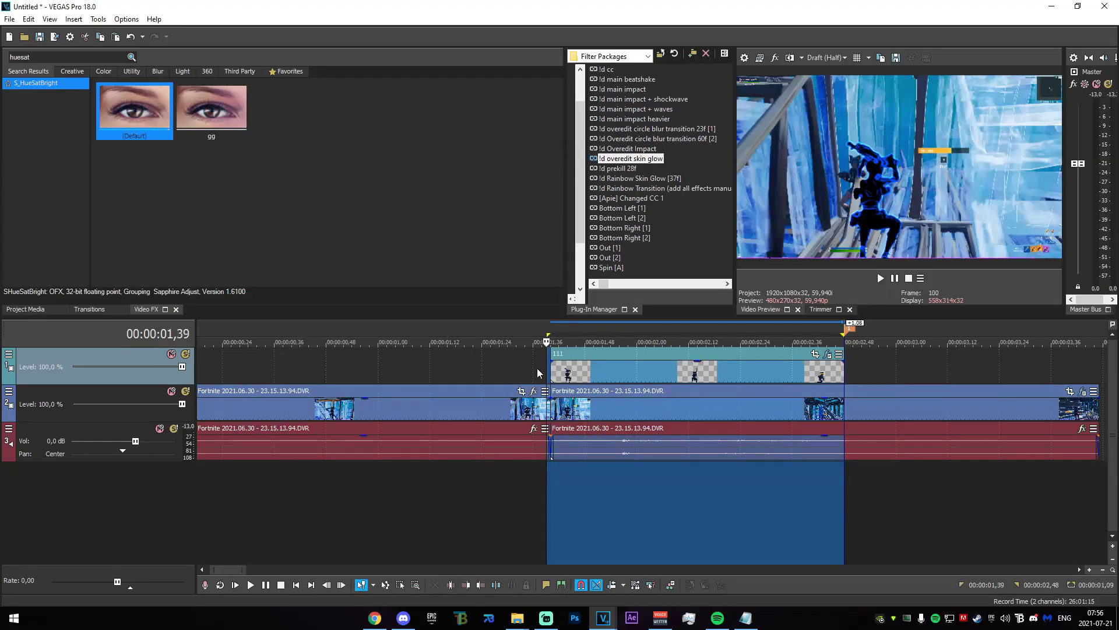